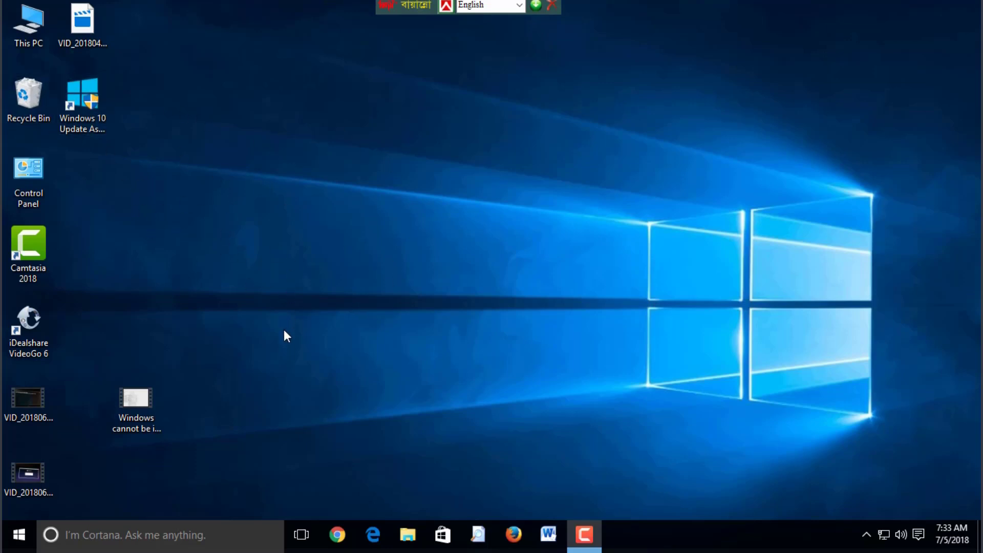
- Search Windows for "task sch" and open Task Scheduler
click(84, 84)
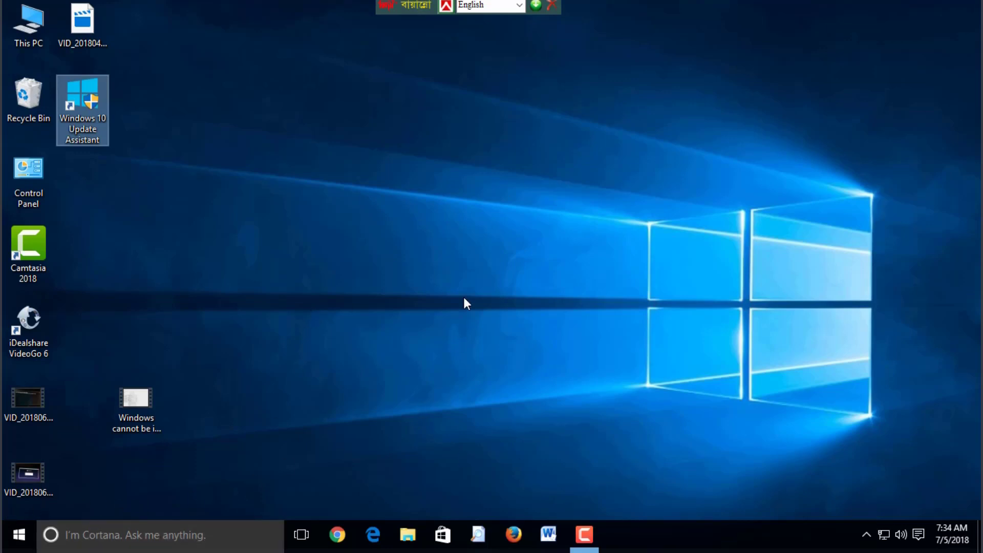
click(108, 533)
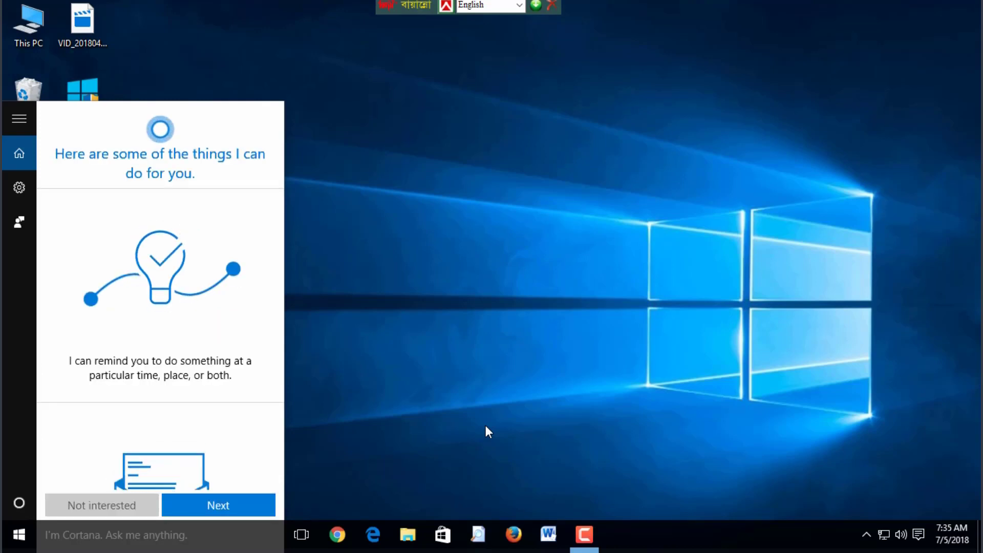
click(137, 532)
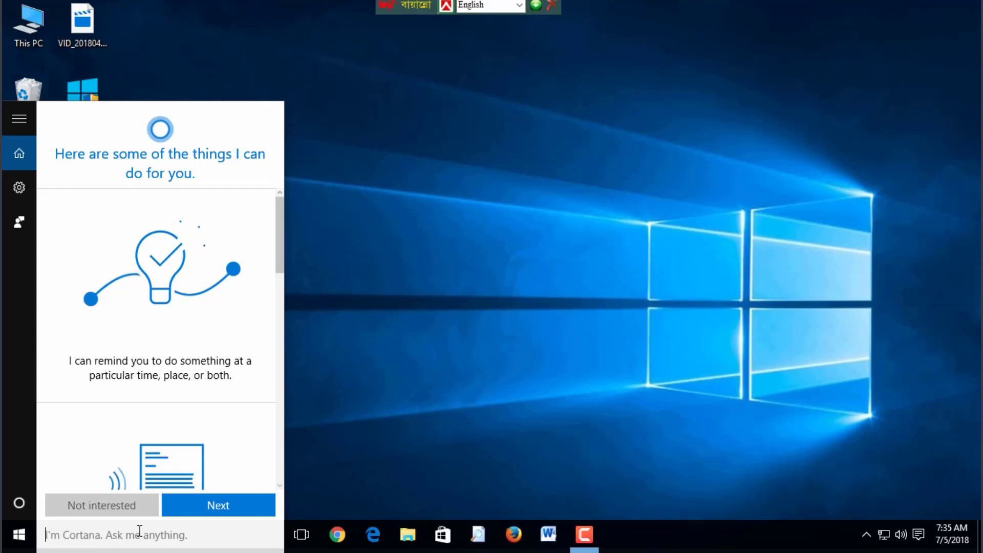
text(ta)
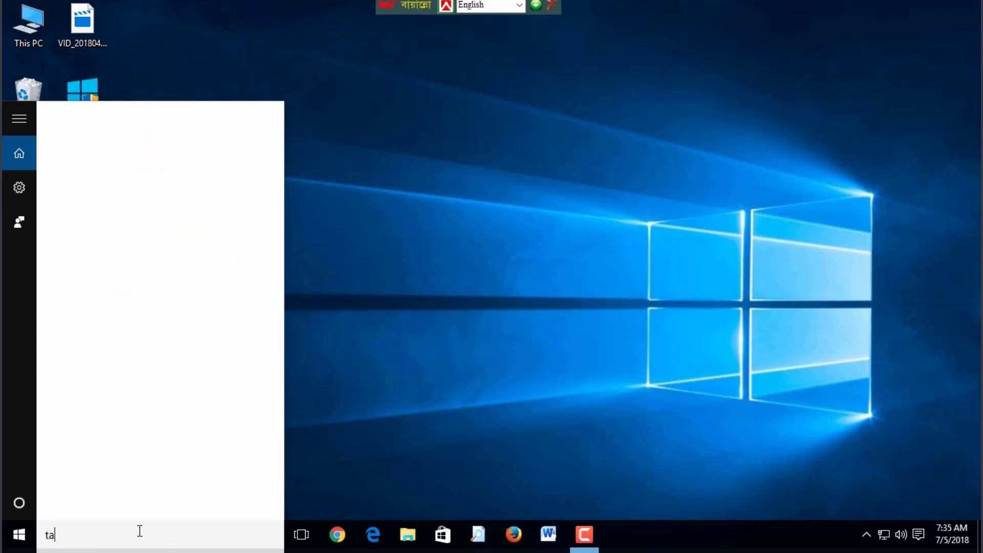
text(sk )
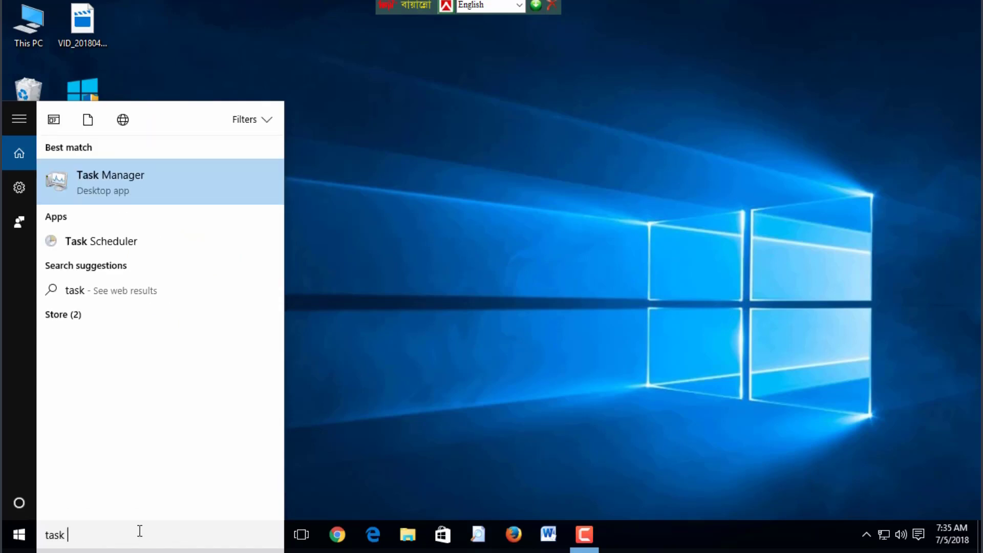
text(sch)
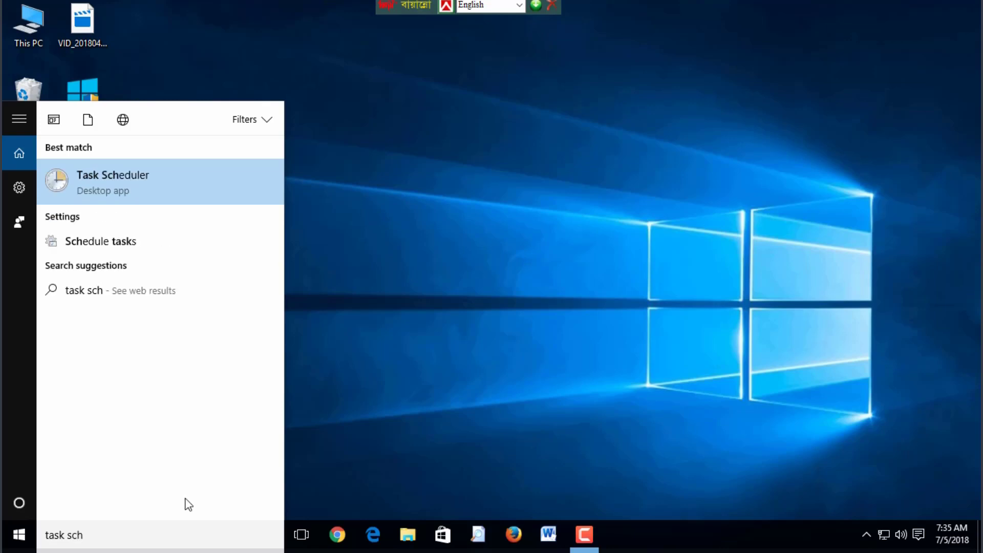
click(118, 175)
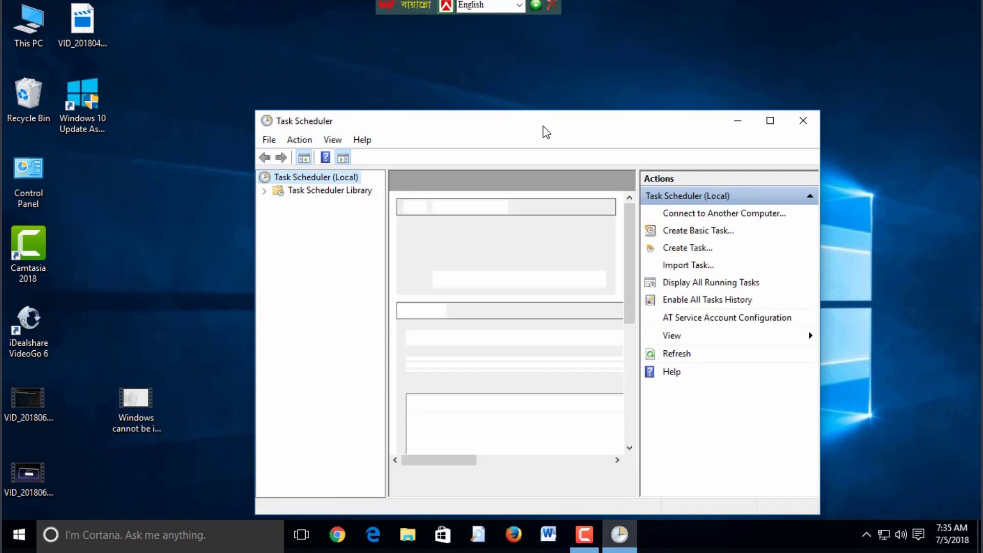
- Maximize Task Scheduler, expand Task Scheduler Library > Microsoft > Windows, widen the folder tree, and open the UpdateOrchestrator folder
drag(548, 135, 502, 40)
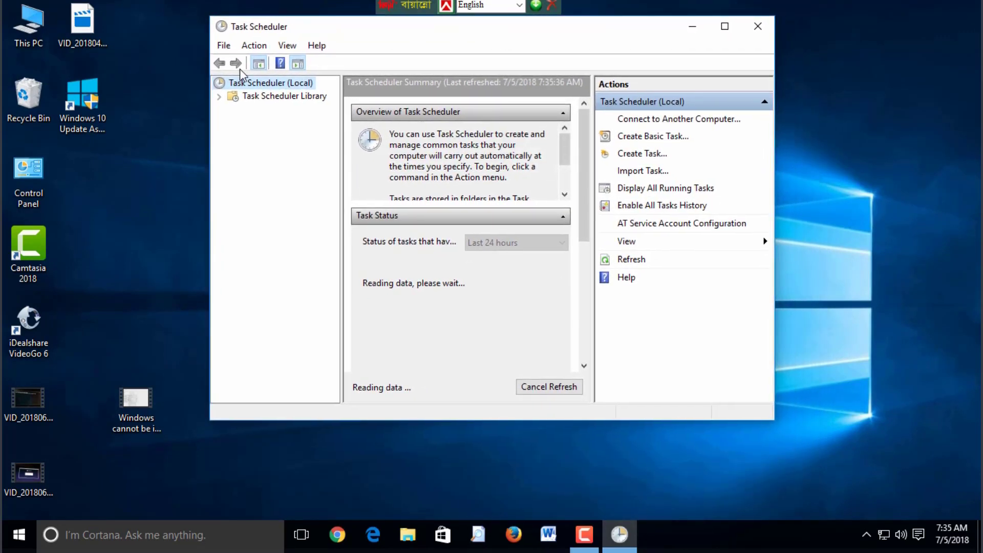
click(218, 96)
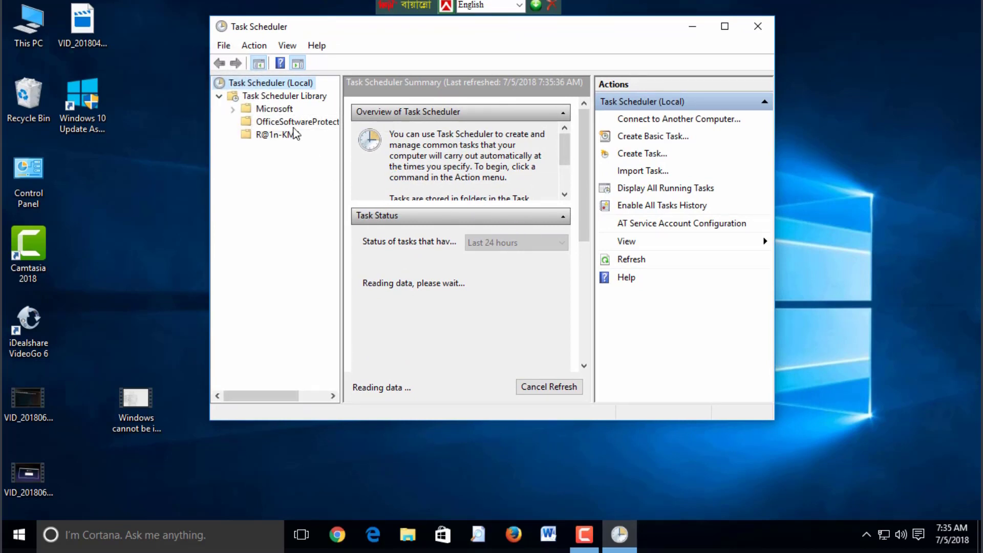
click(233, 109)
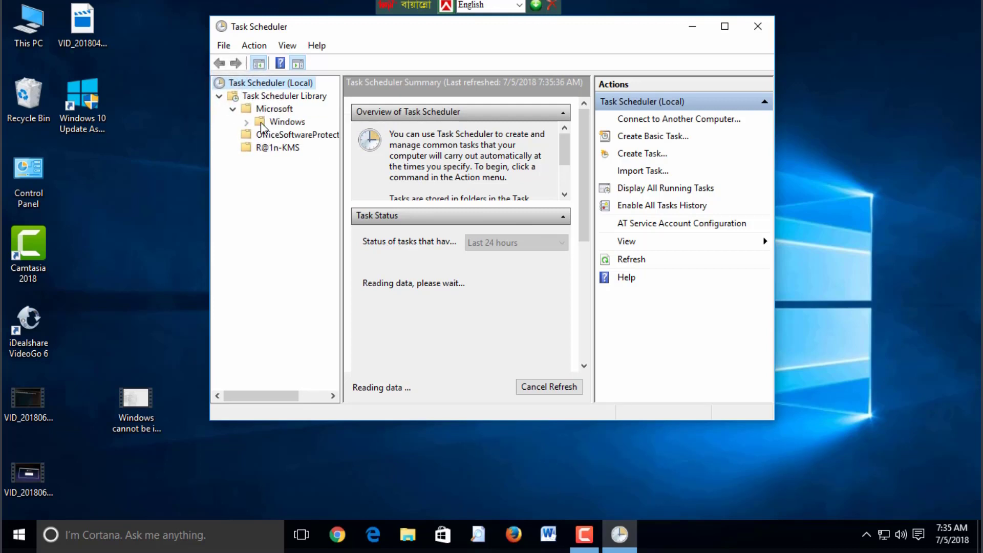
click(247, 122)
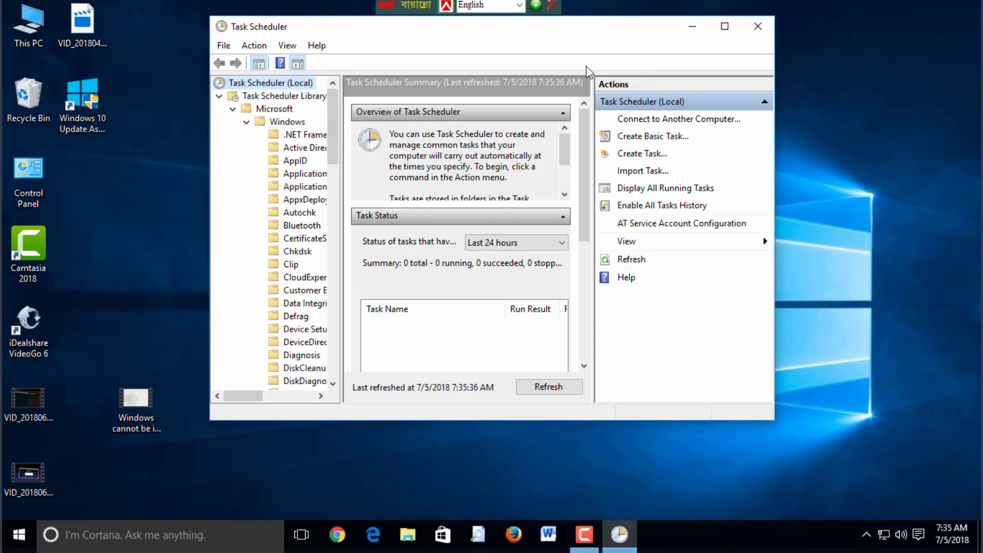
click(724, 27)
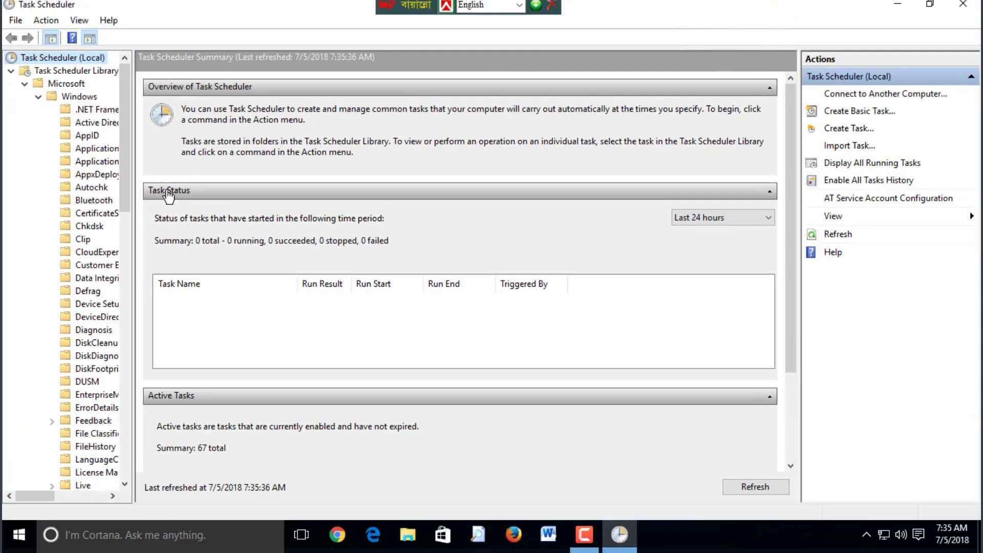
drag(133, 165, 213, 358)
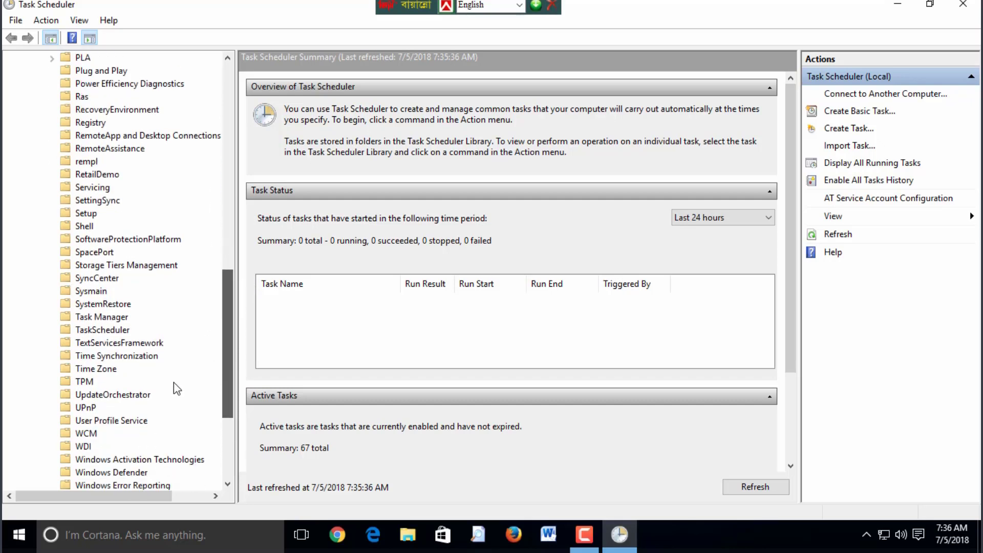
click(94, 396)
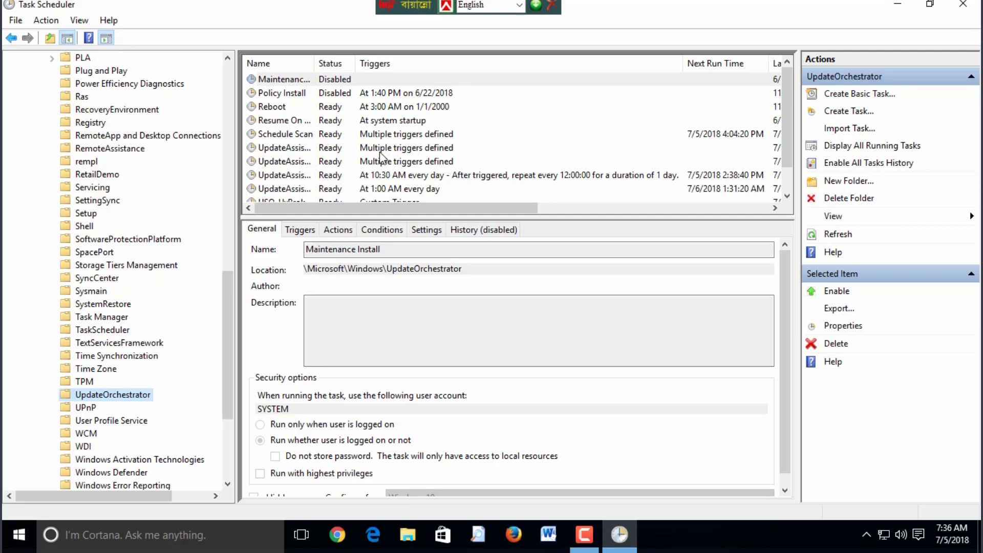
- Disable the UpdateAssistant task in the UpdateOrchestrator folder
click(327, 149)
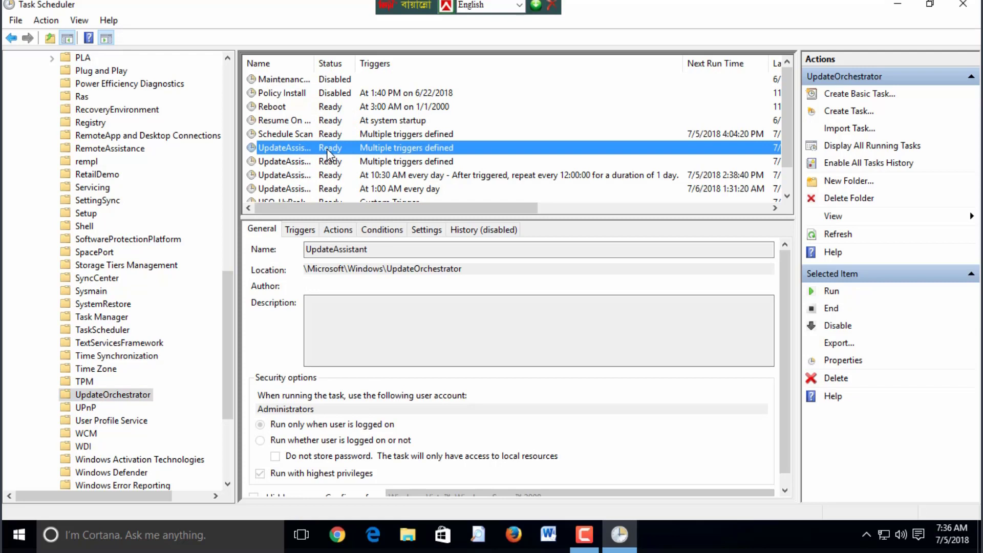
right_click(326, 149)
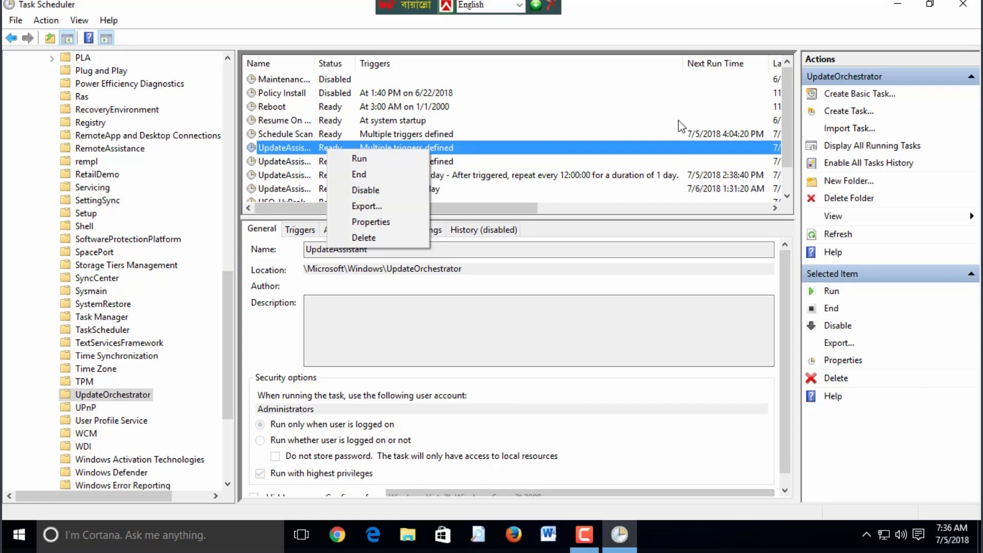
click(326, 151)
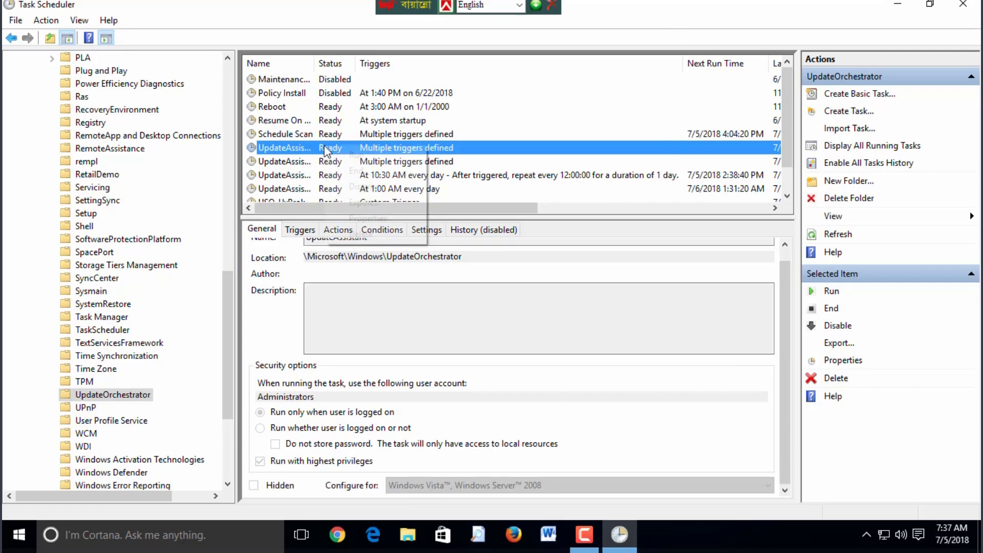
right_click(326, 151)
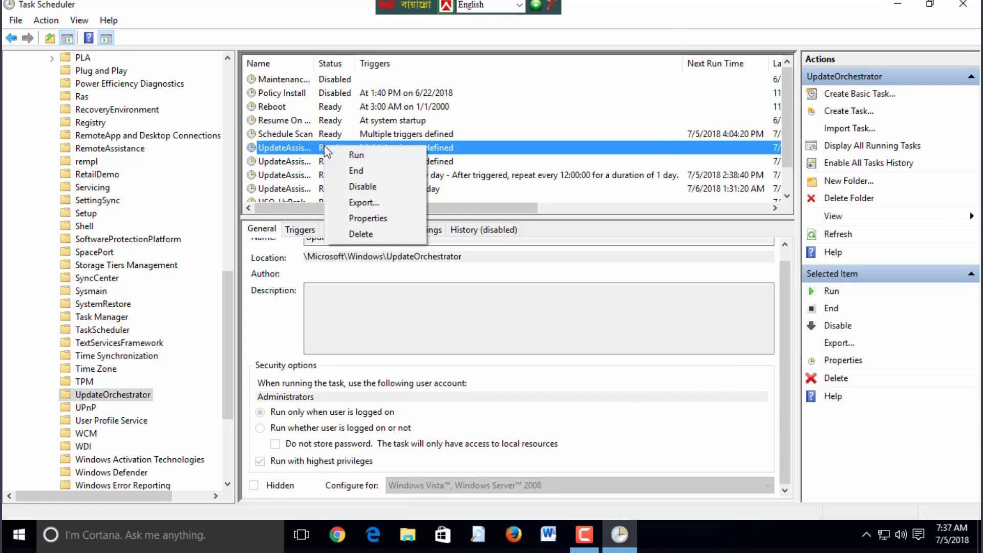
click(363, 189)
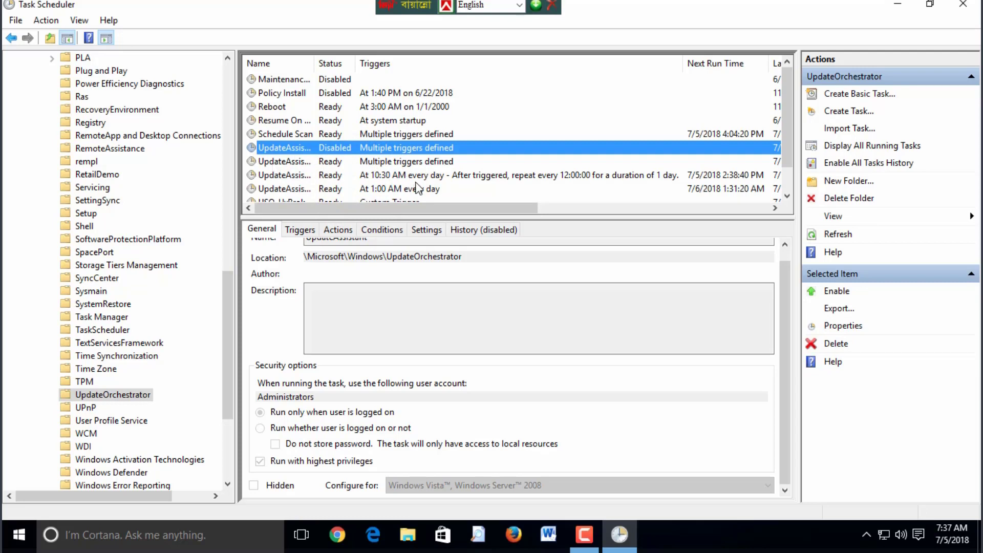
- Disable the other three UpdateAssistant tasks: the all-users run, the daily 10:30 AM run and the daily 1:00 AM wakeup run
right_click(336, 161)
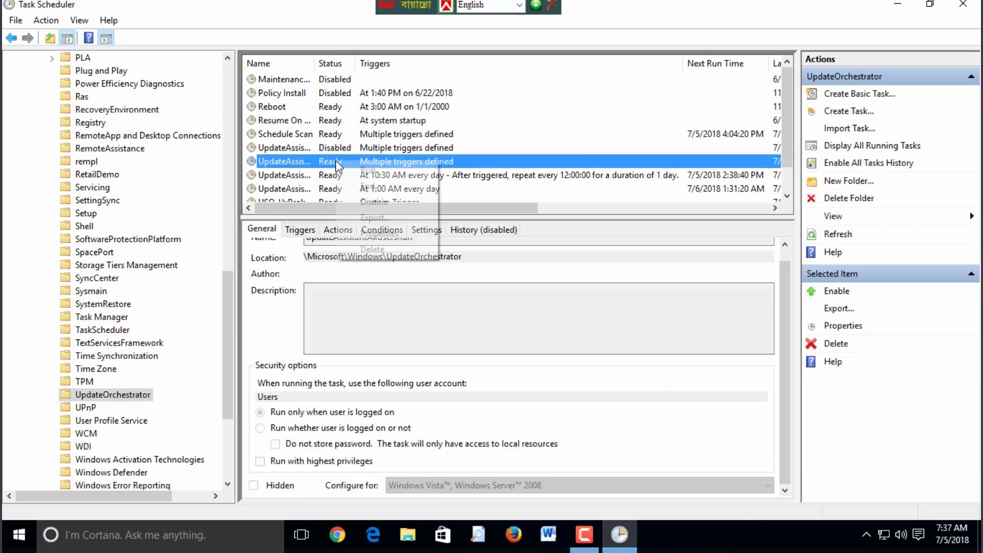
click(373, 202)
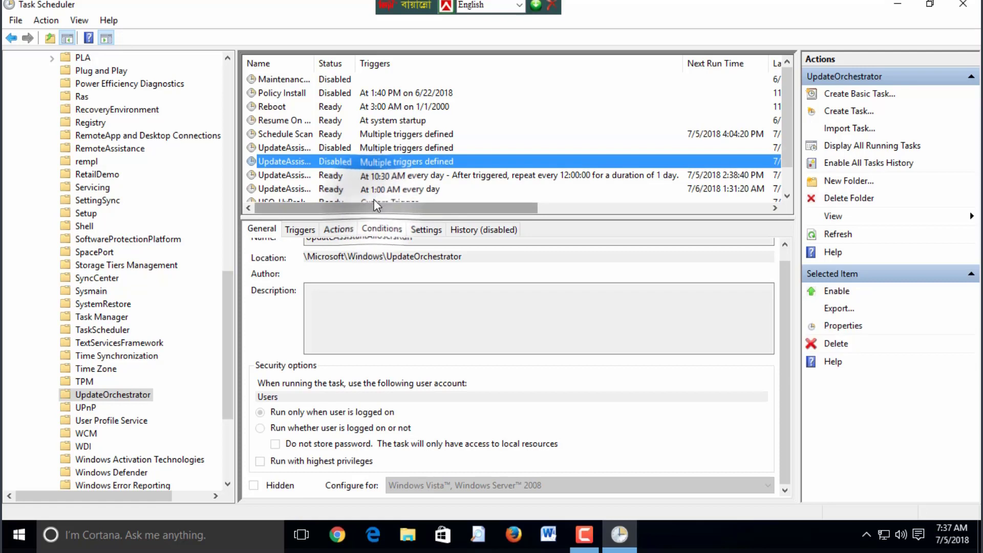
right_click(331, 175)
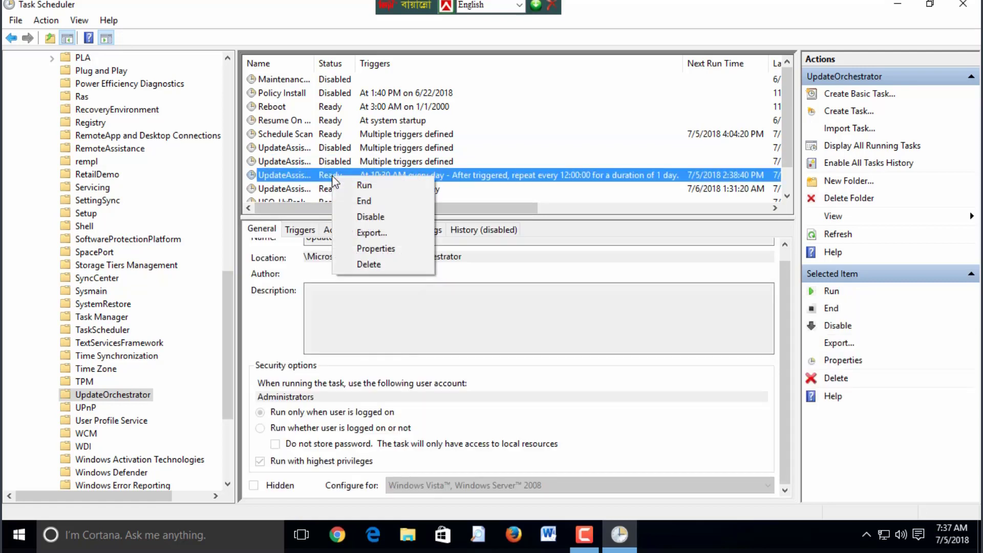
click(370, 216)
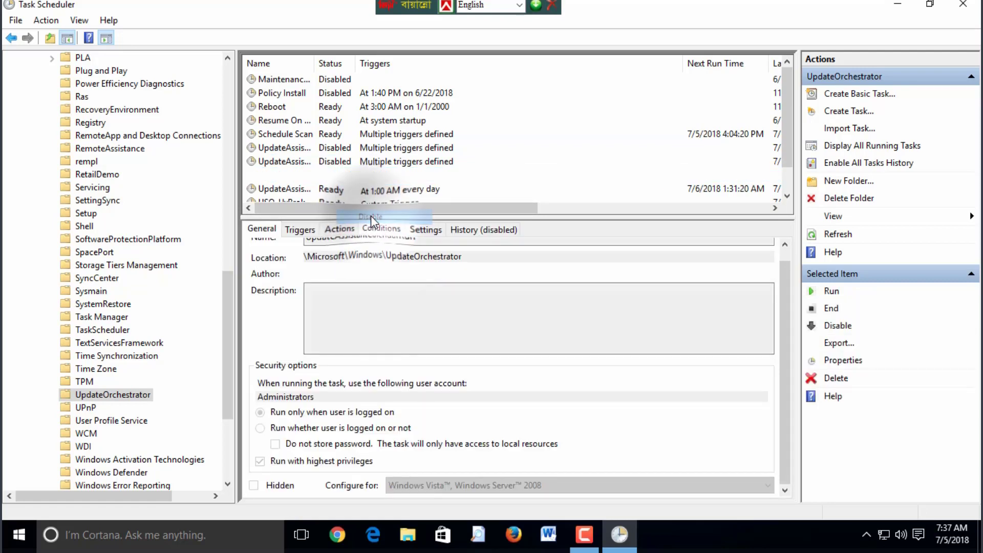
click(338, 190)
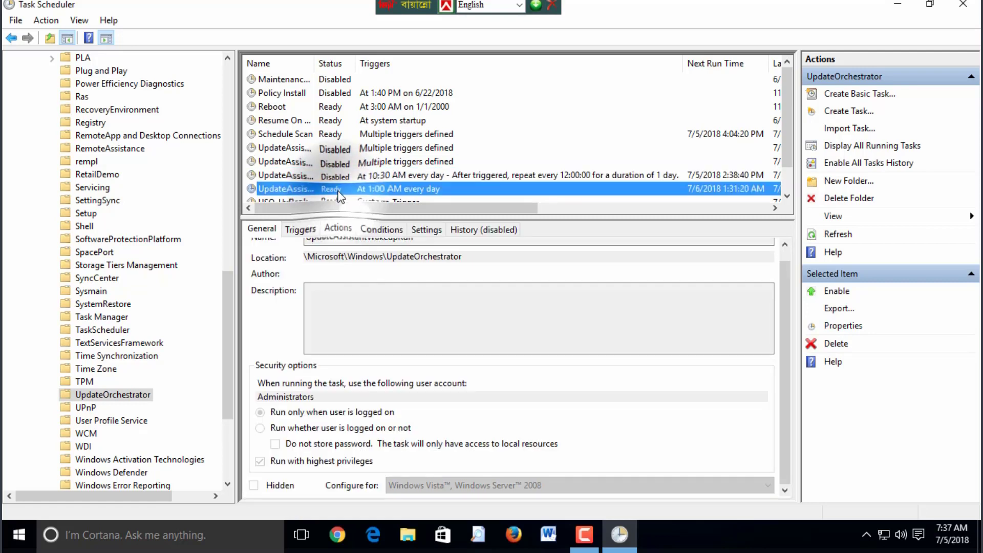
right_click(339, 190)
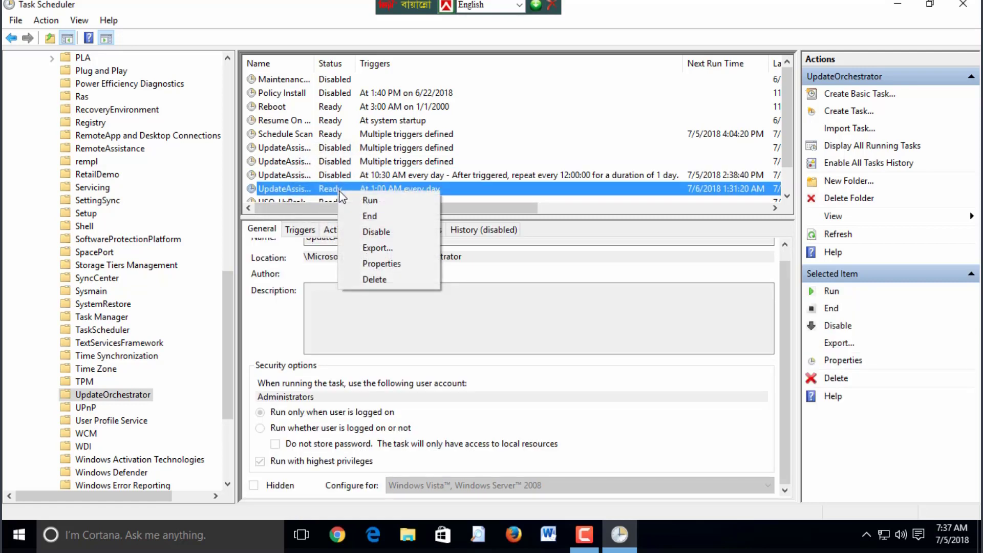
click(377, 231)
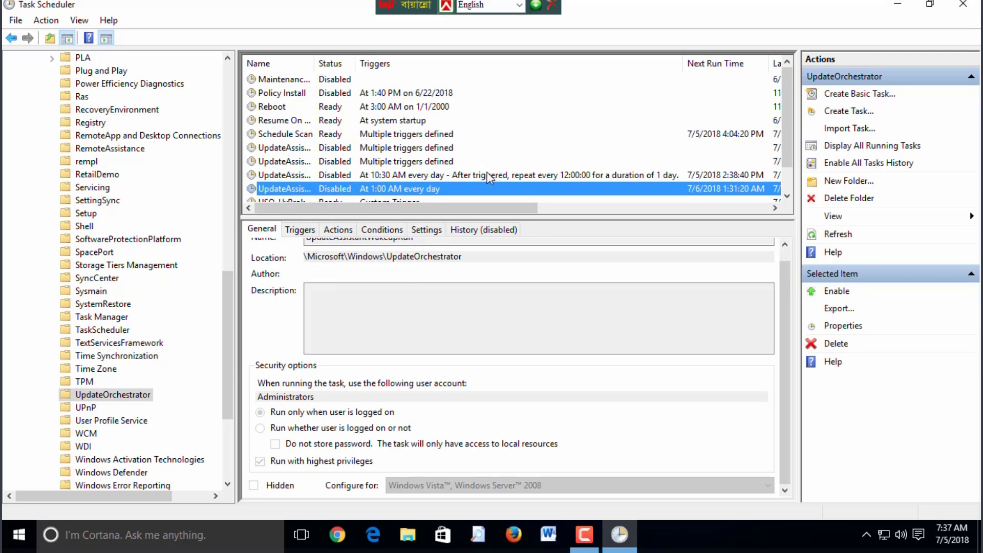
- Disable the Resume On Boot and Schedule Scan tasks in the UpdateOrchestrator folder
scroll(458, 168, down, 1)
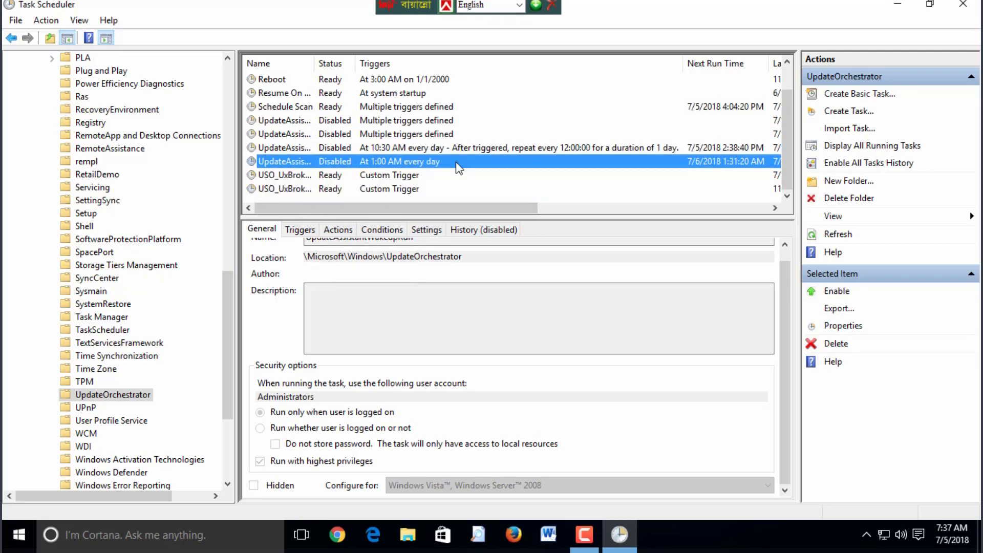
scroll(458, 168, up, 1)
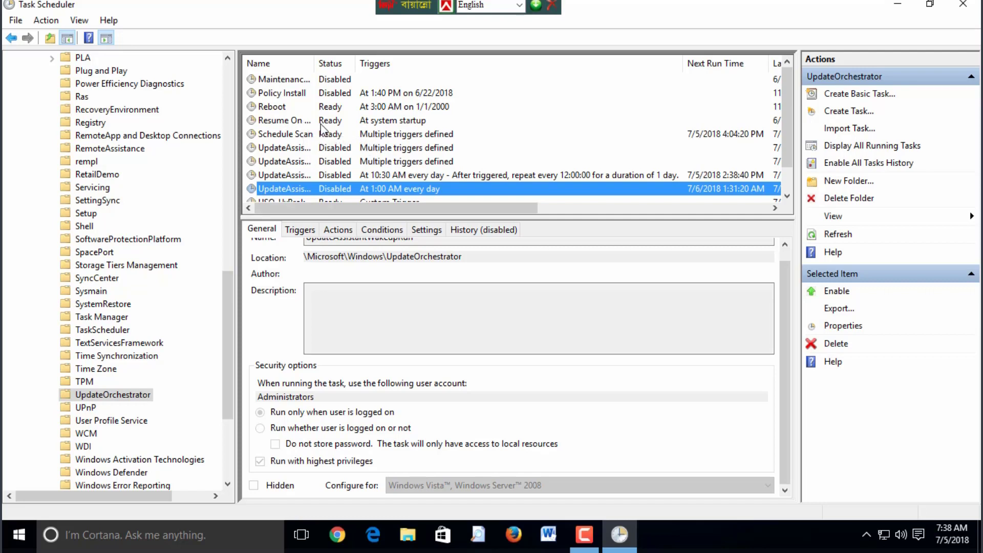
click(323, 123)
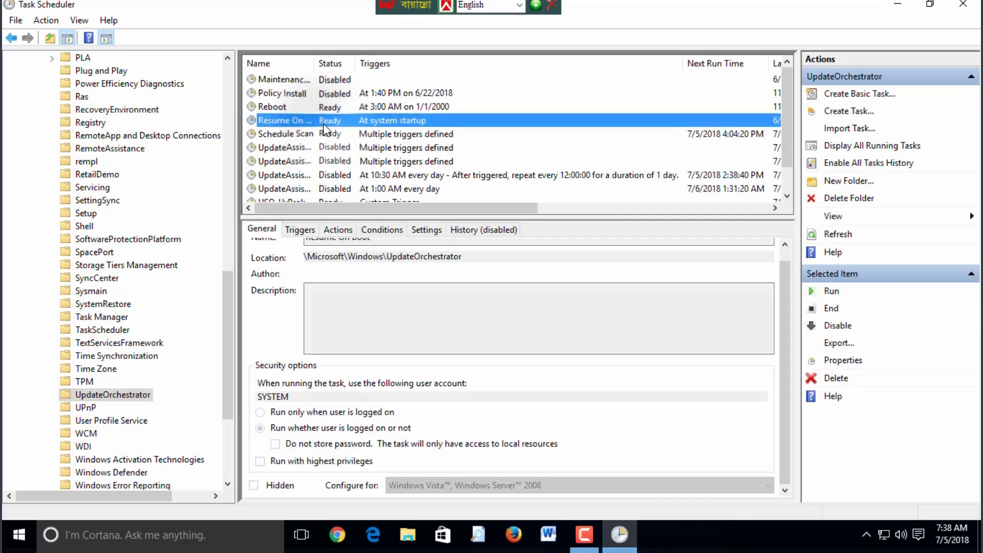
right_click(324, 125)
click(363, 167)
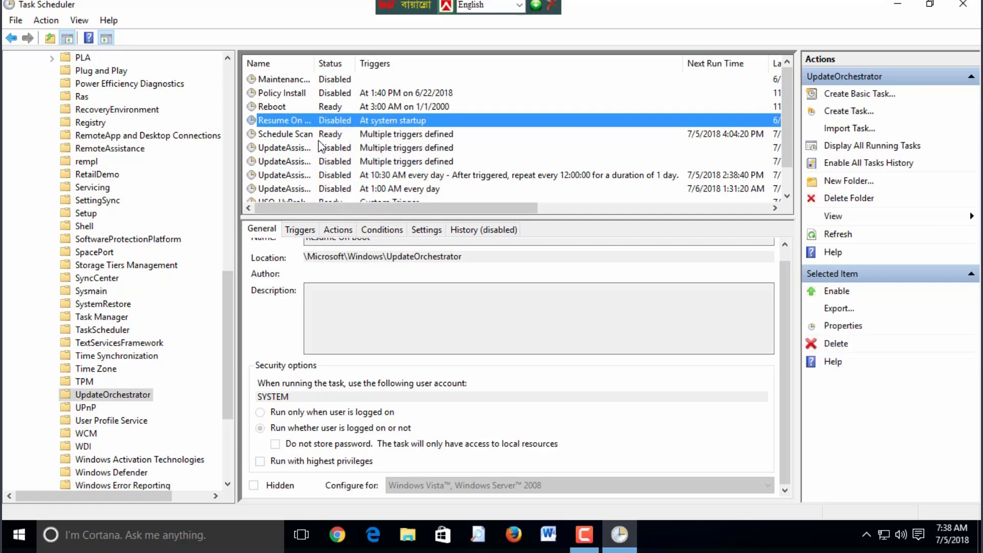
click(326, 136)
right_click(327, 136)
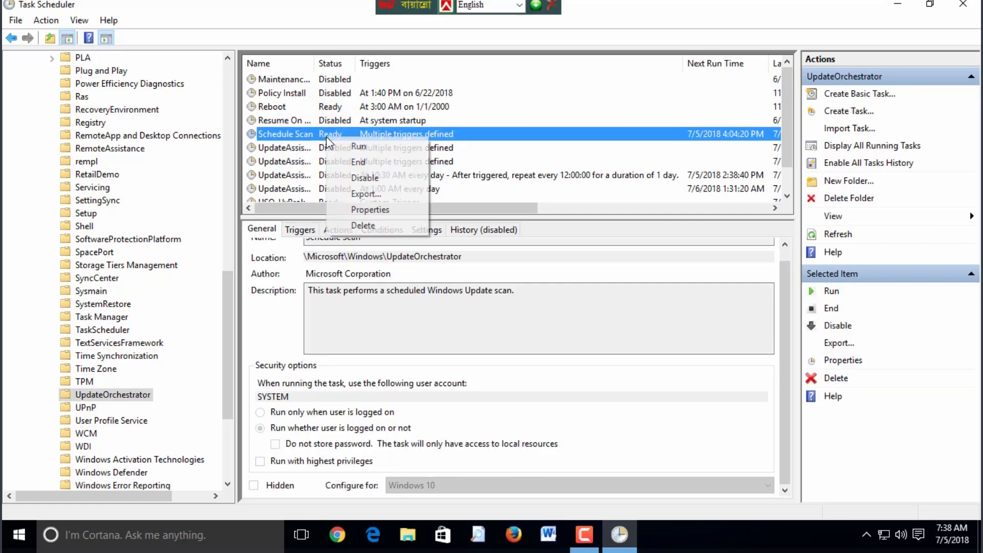
click(365, 178)
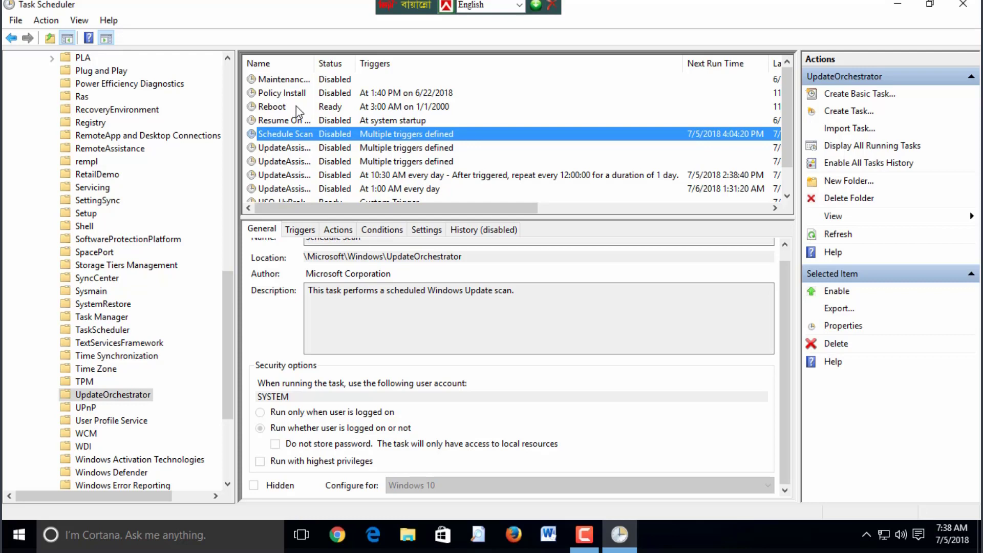
- Disable the Reboot task that triggers a system restart after update installation
right_click(316, 107)
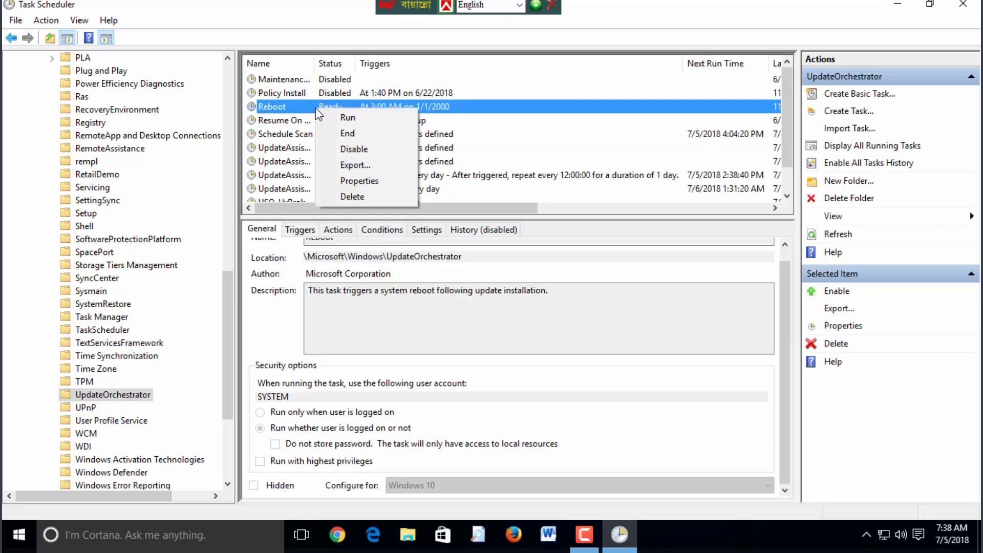
click(350, 151)
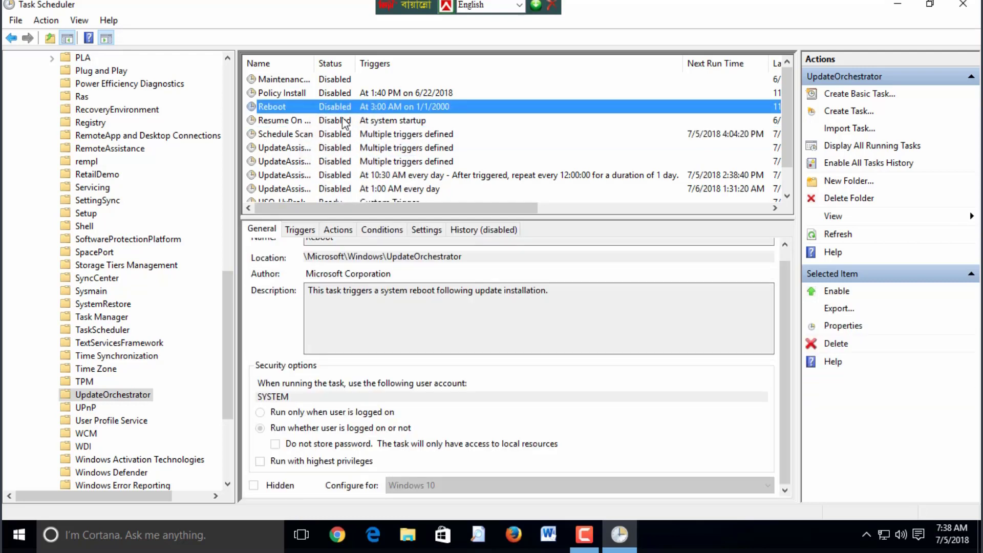
scroll(345, 174, down, 1)
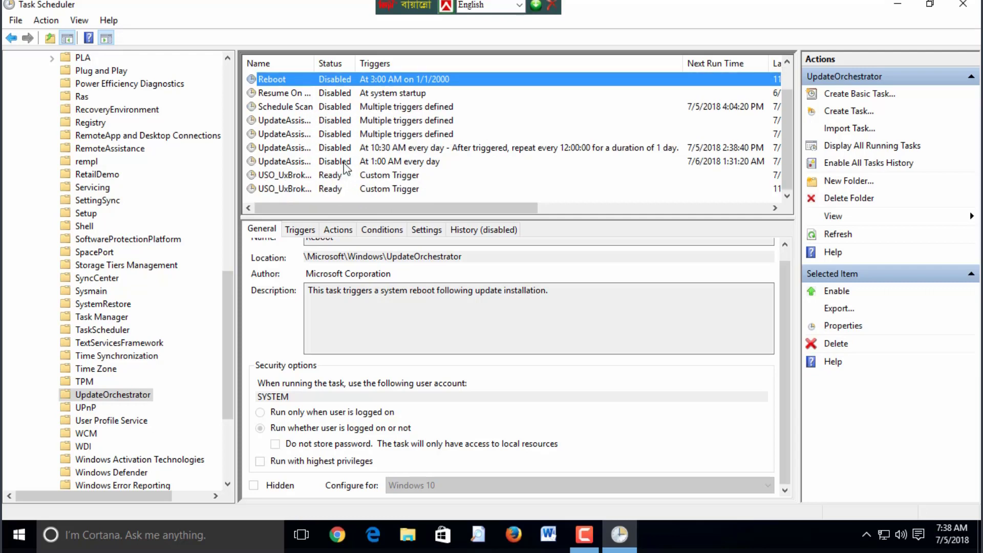
- Disable the Automatic App Update and Scheduled Start tasks in the WindowsUpdate folder
scroll(346, 178, up, 1)
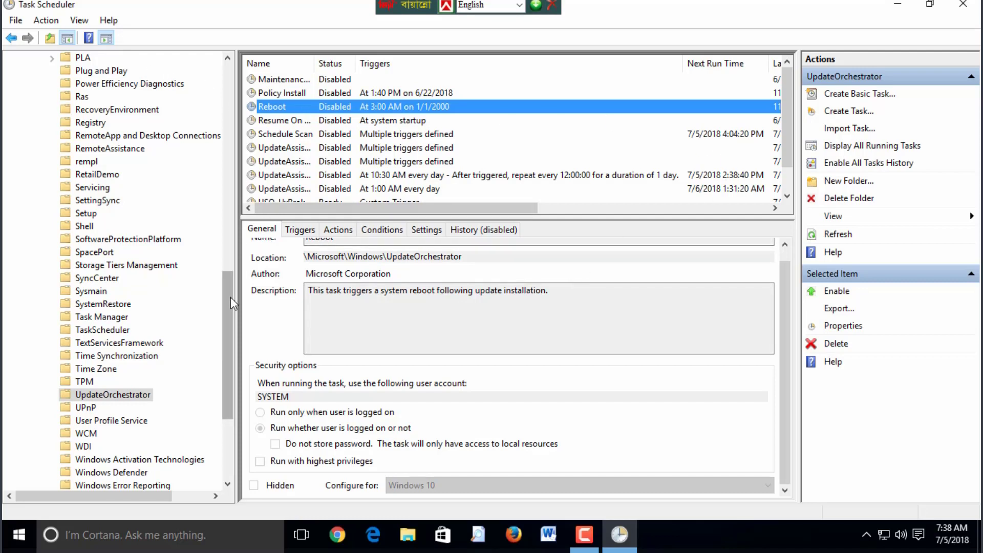
drag(226, 309, 235, 382)
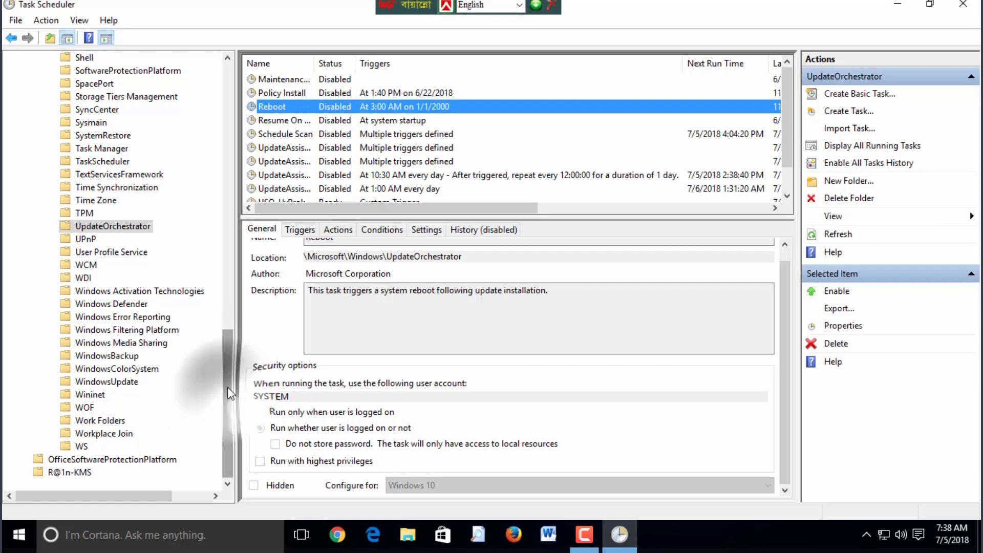
drag(226, 404, 224, 385)
click(79, 395)
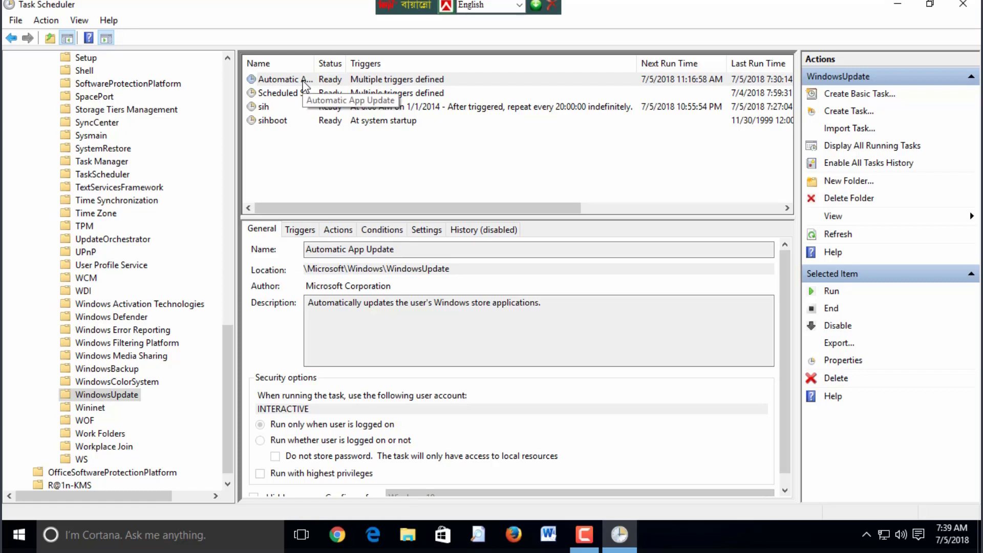
right_click(303, 82)
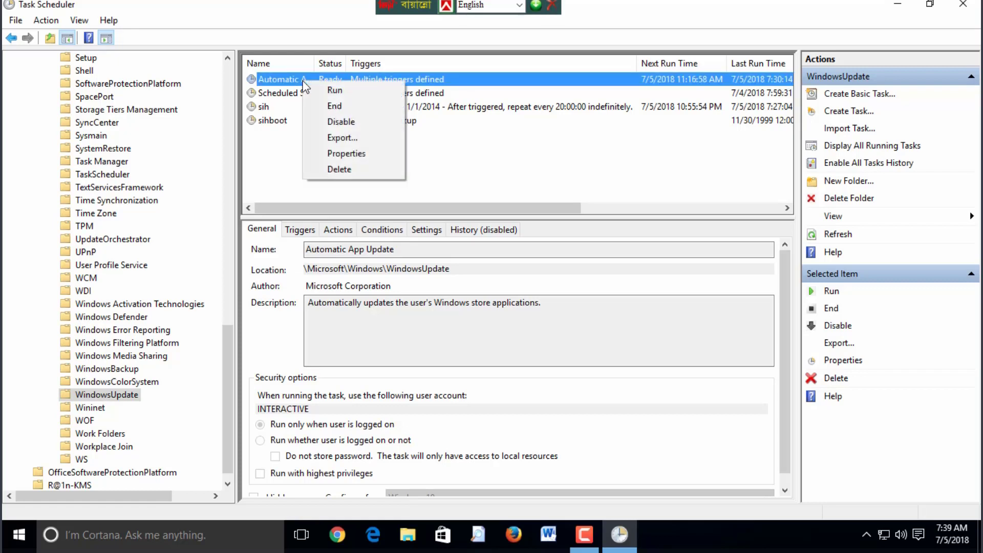
click(339, 121)
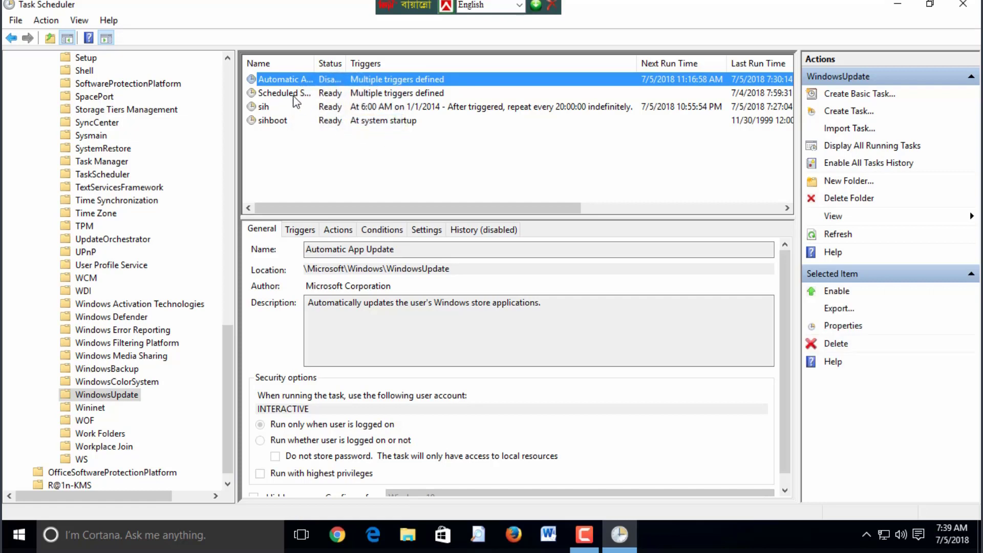
right_click(327, 97)
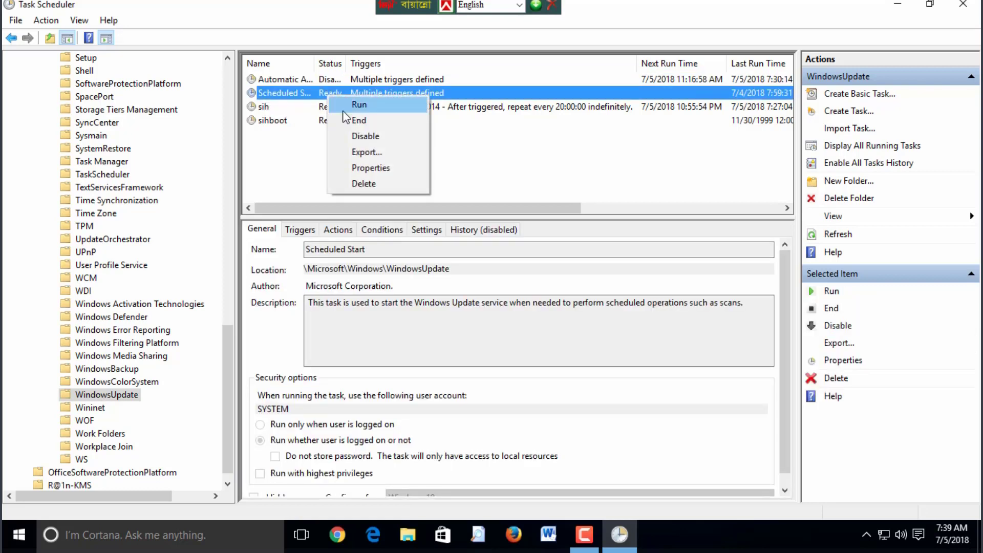
click(362, 137)
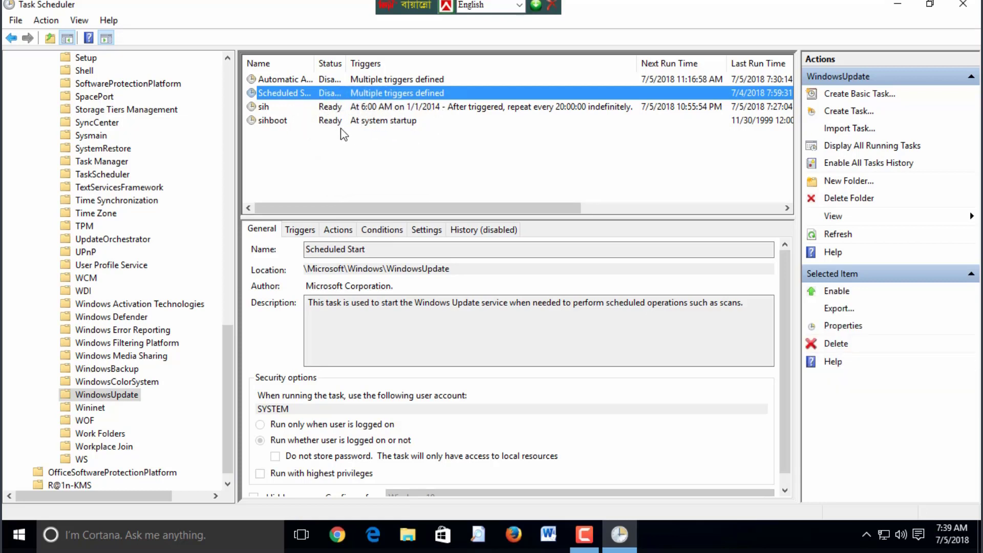
- Disable the sihboot and sih tasks in the WindowsUpdate folder and close Task Scheduler
click(389, 122)
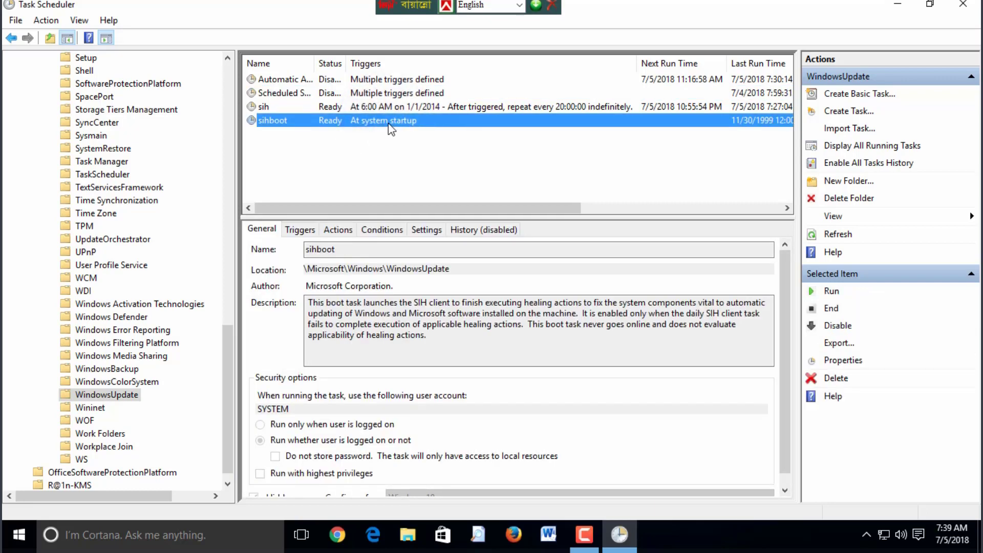
right_click(346, 123)
click(383, 162)
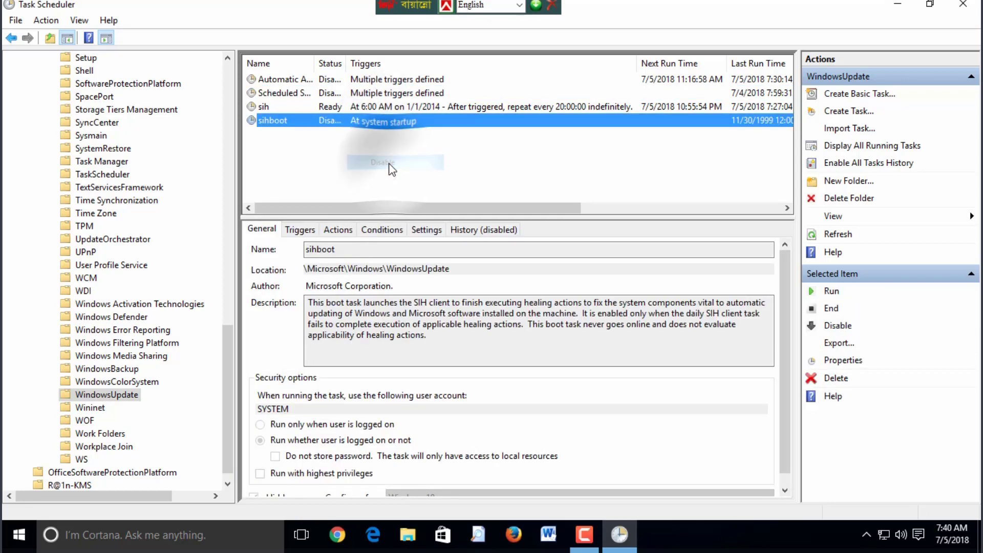
click(332, 107)
right_click(333, 107)
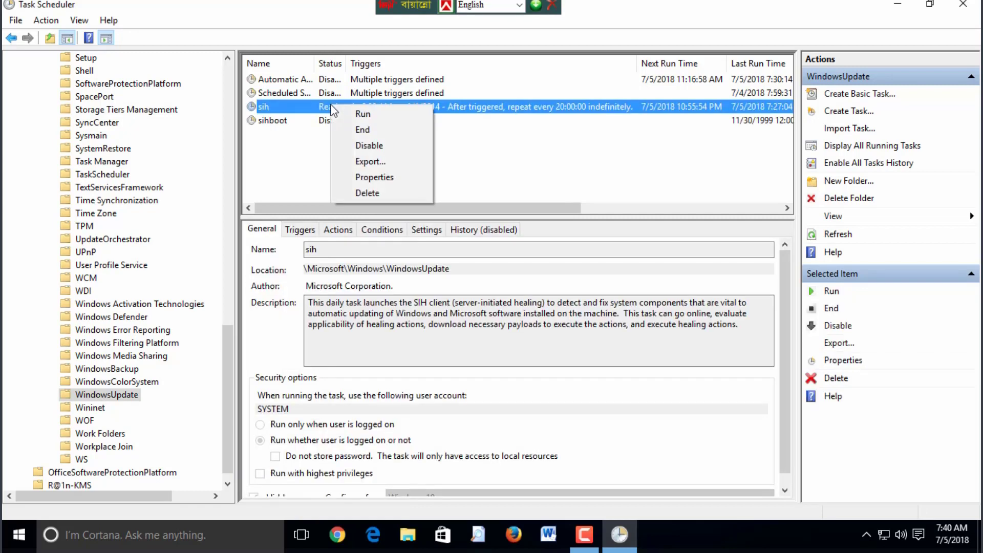
click(370, 147)
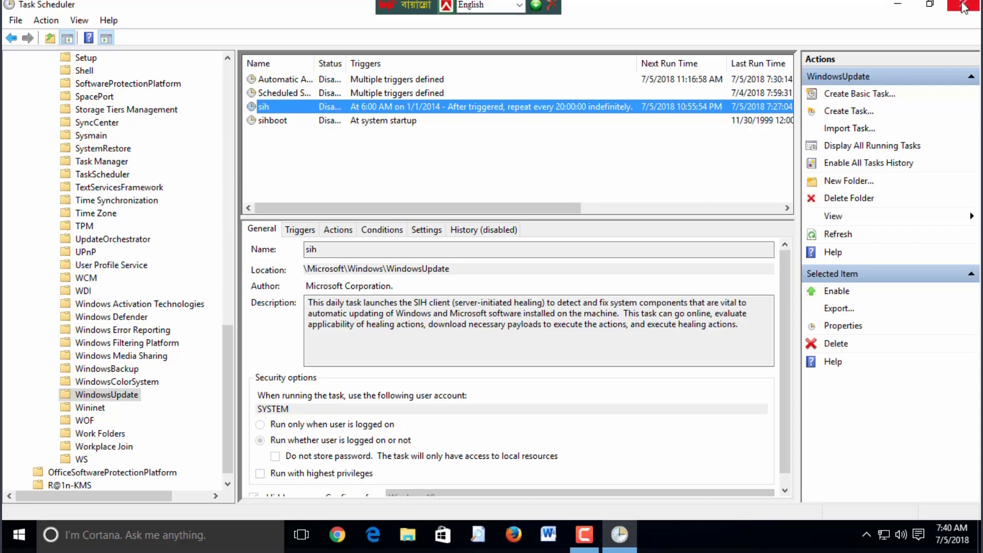
click(962, 5)
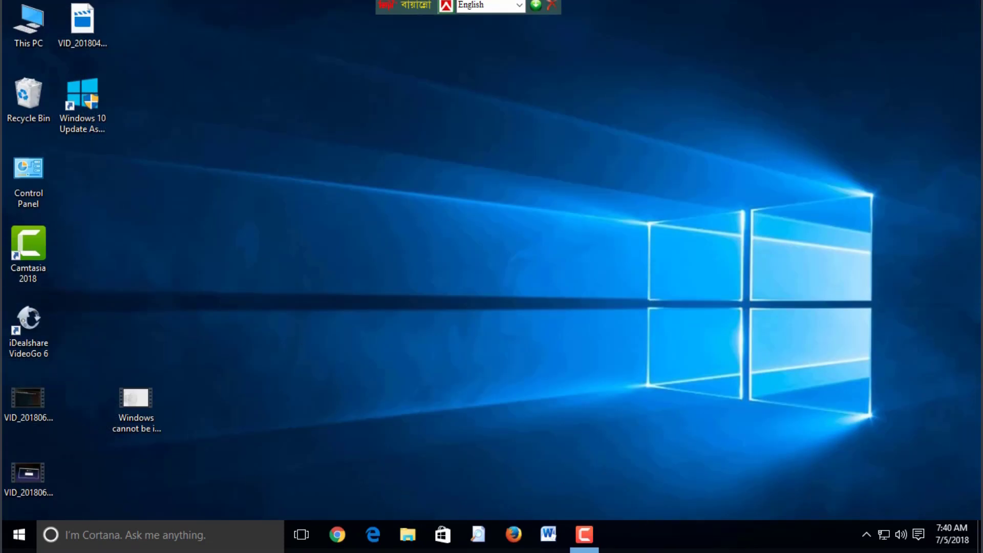
- End the running Windows 10 Update Assistant background process in Task Manager, and close Task Manager
click(866, 533)
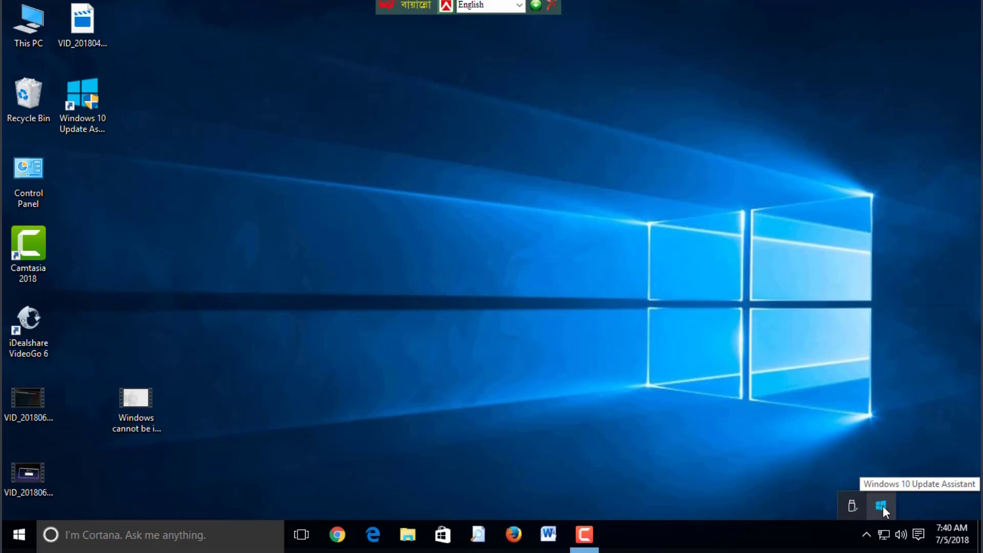
right_click(725, 533)
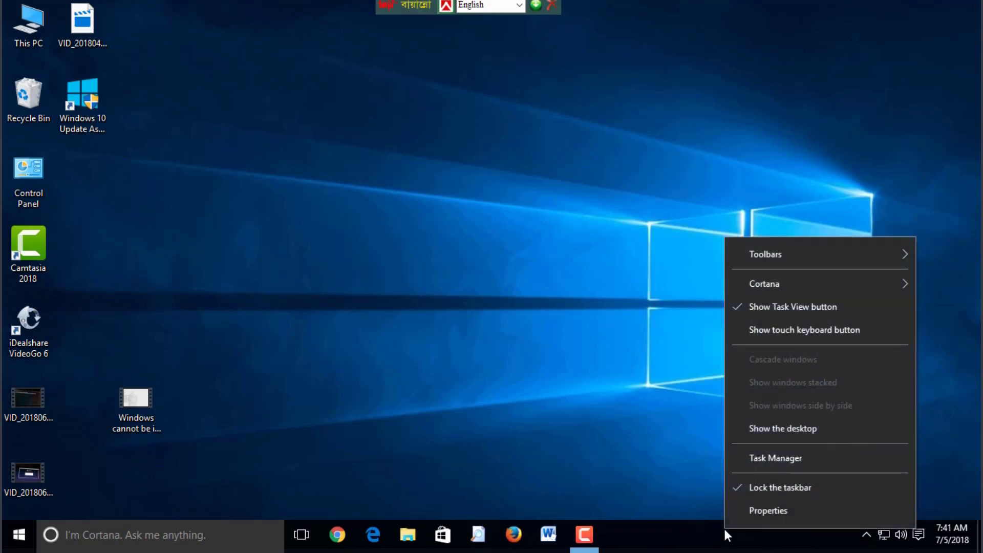
click(779, 458)
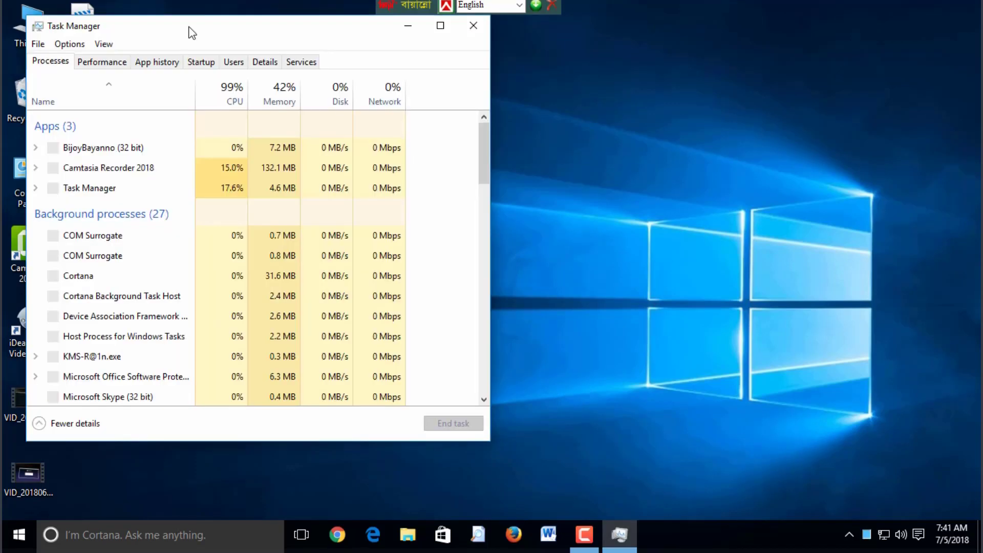
drag(192, 32, 311, 61)
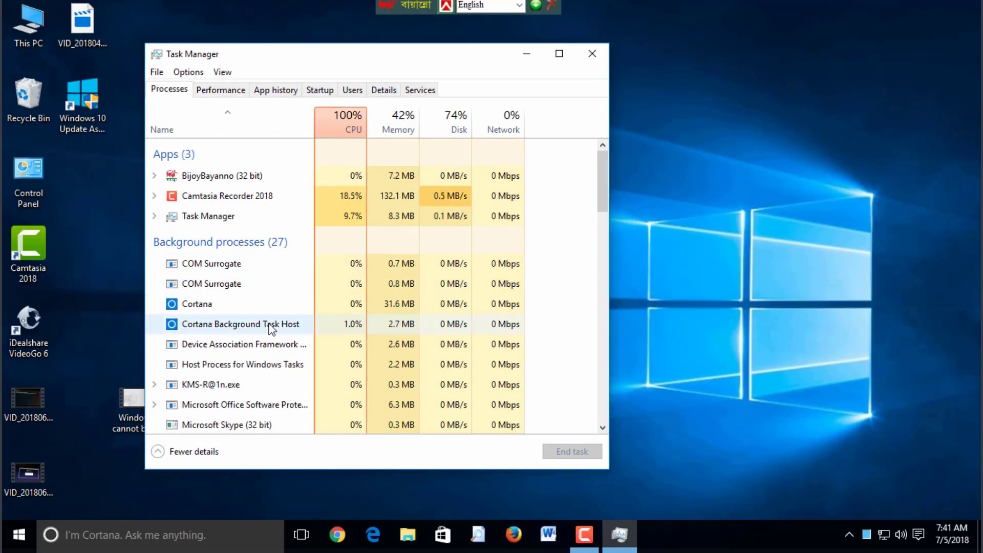
scroll(274, 337, down, 5)
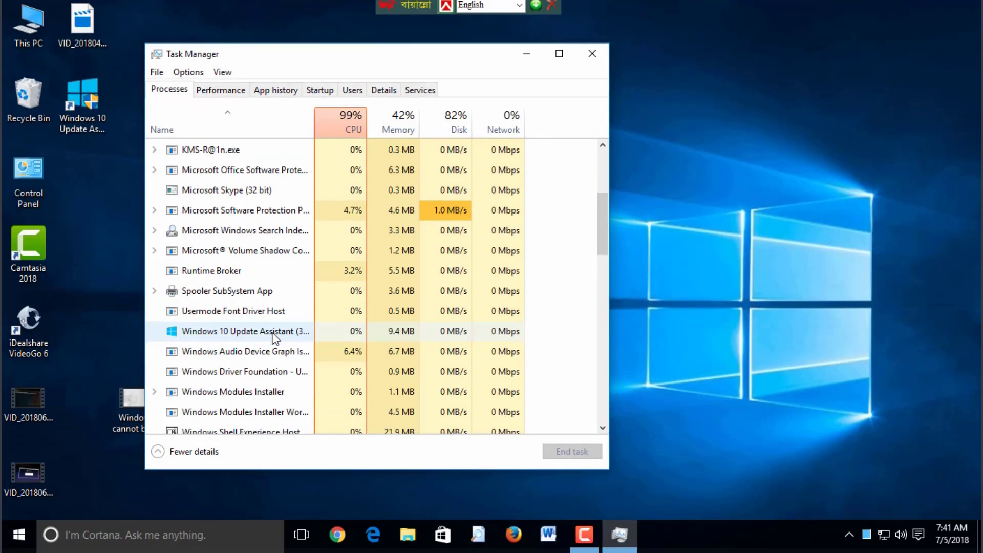
scroll(274, 338, down, 1)
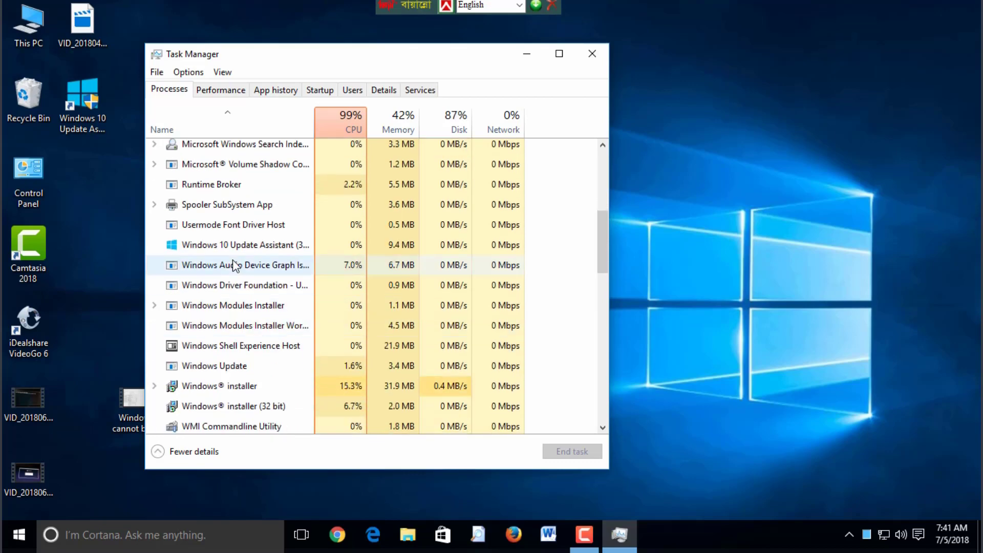
scroll(262, 162, down, 7)
scroll(262, 161, up, 3)
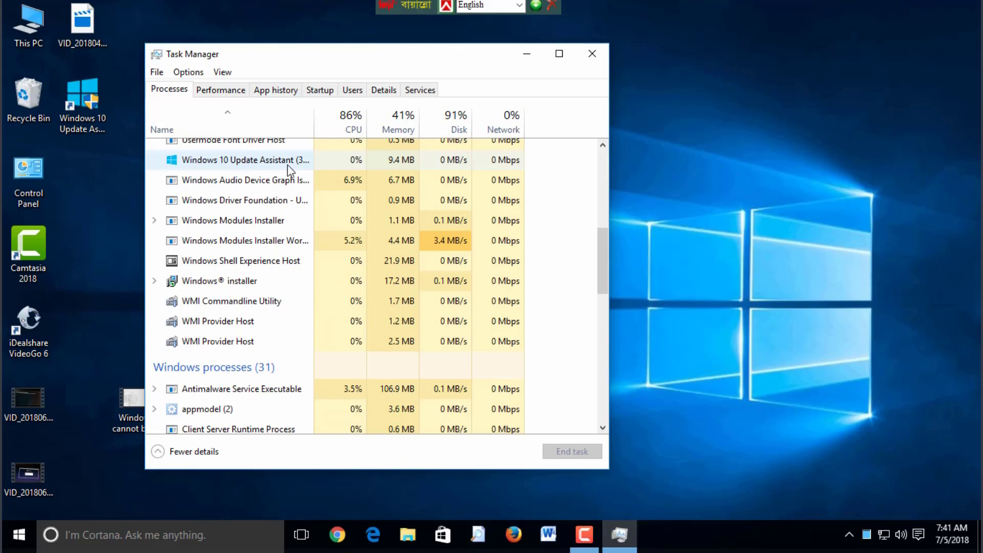
click(239, 160)
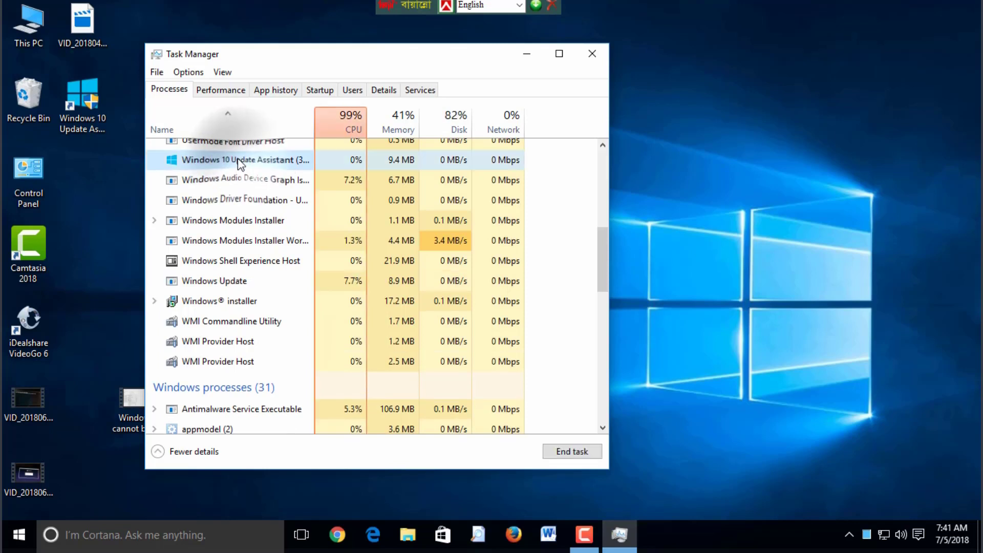
click(572, 454)
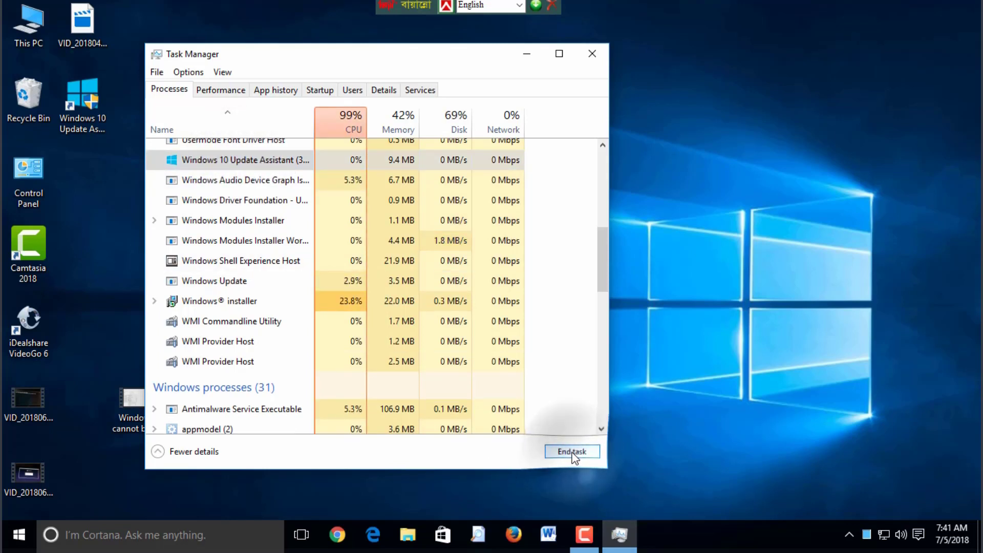
click(592, 57)
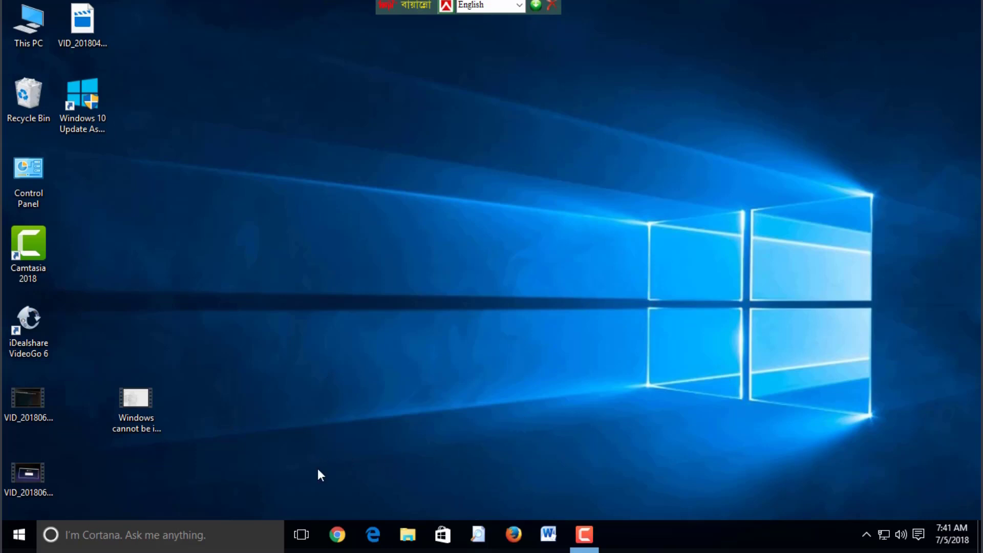
click(115, 531)
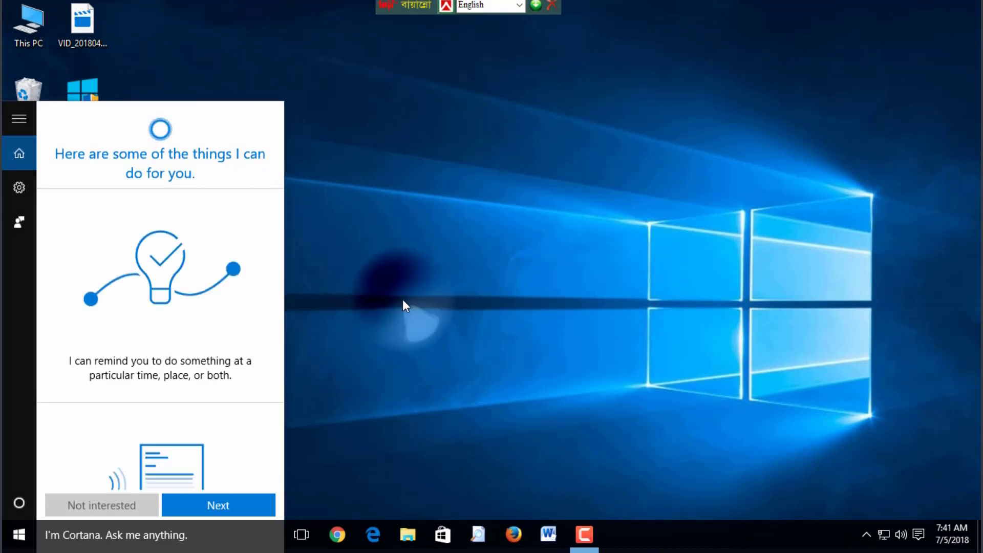
click(402, 302)
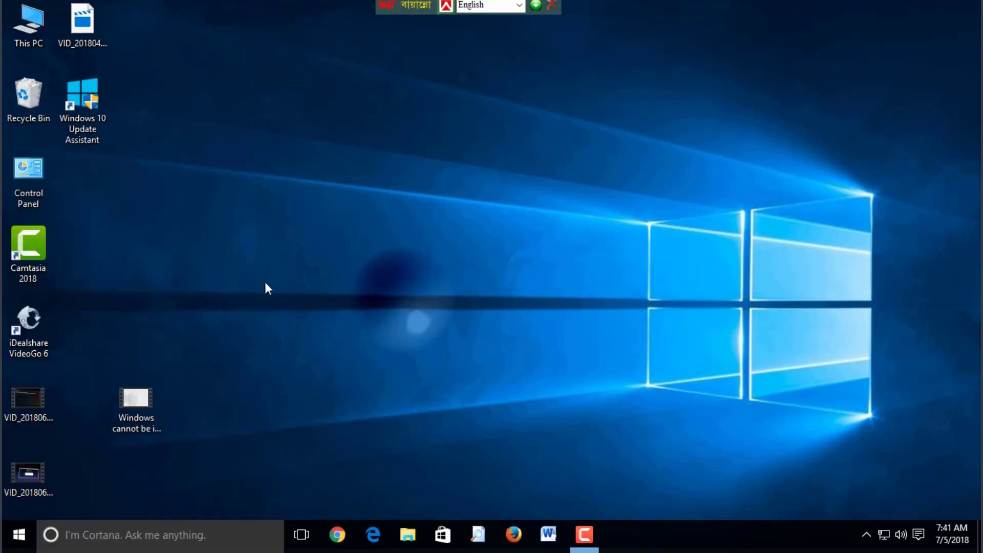
click(26, 167)
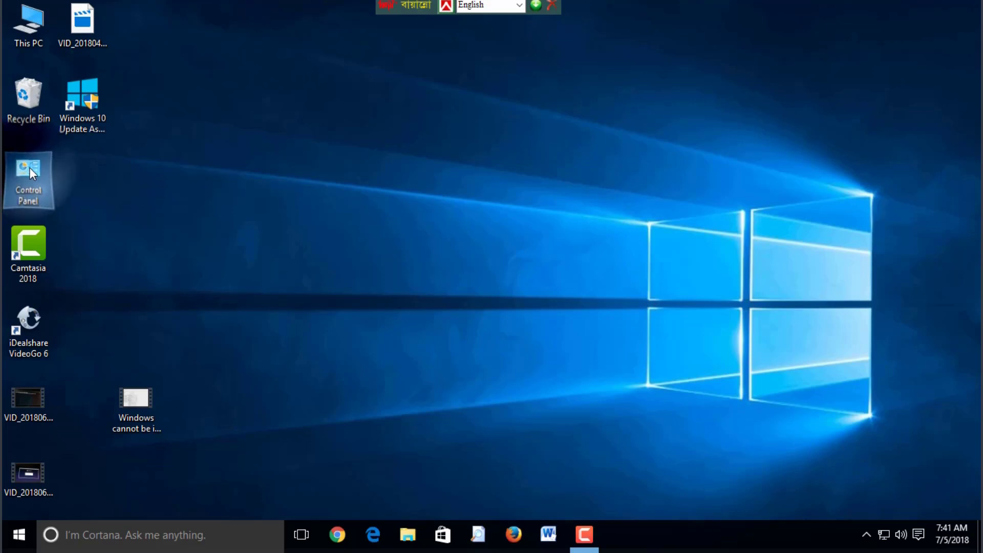
double_click(29, 168)
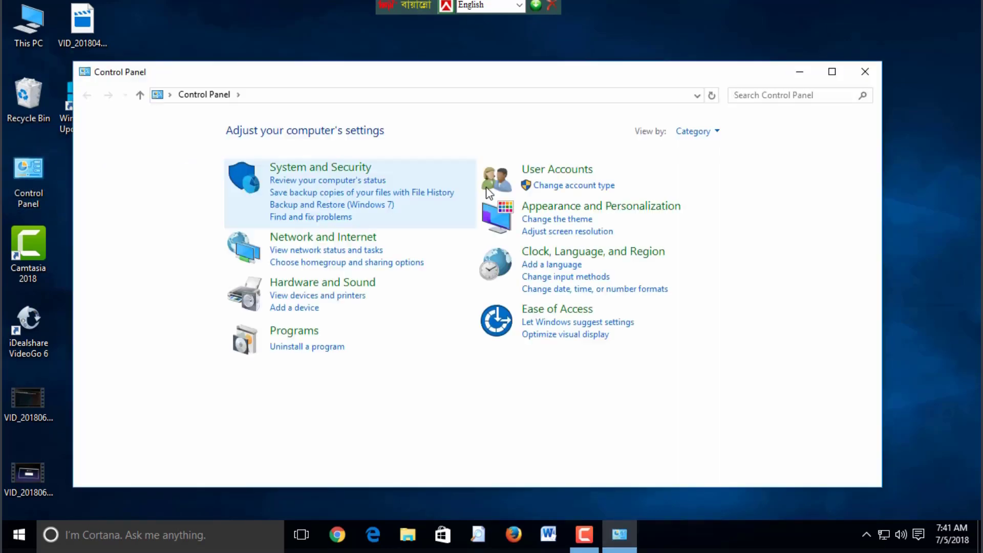
click(293, 350)
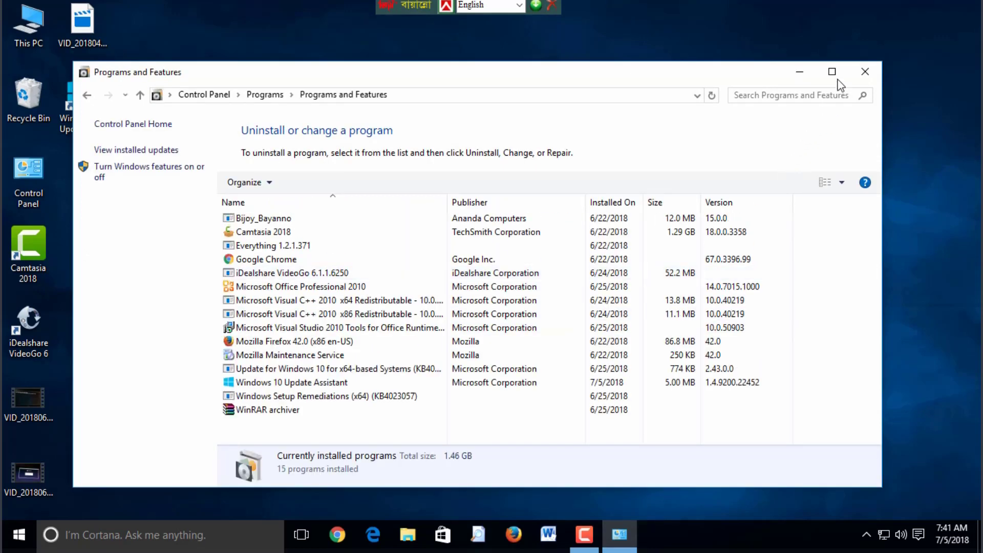
click(871, 73)
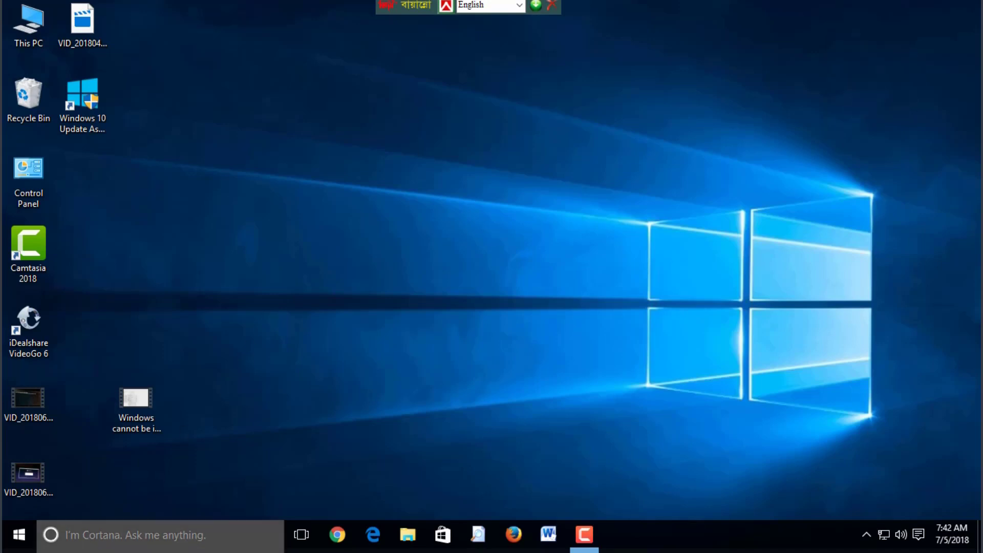
- Search Windows for "cont" to open Control Panel, and uninstall Windows 10 Update Assistant from the installed programs
click(123, 532)
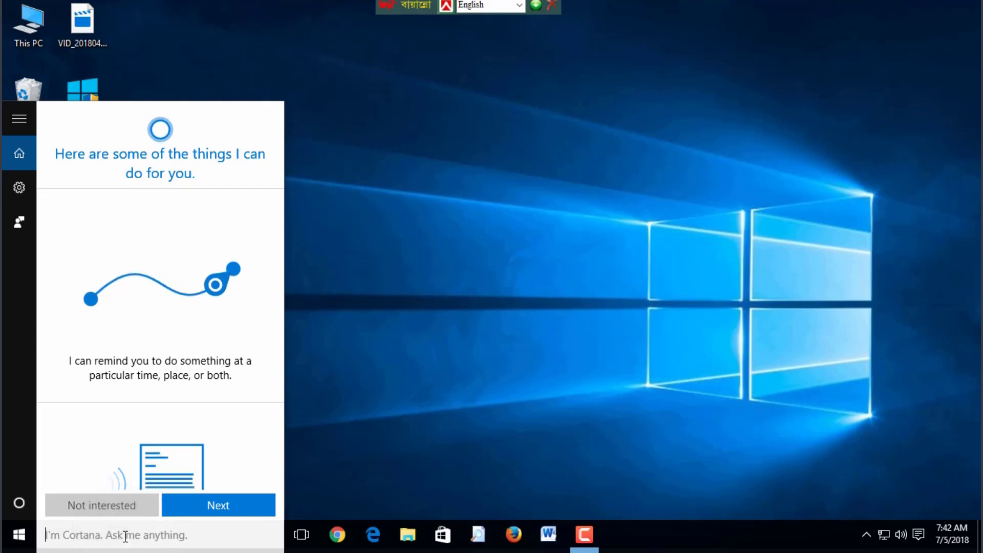
text(cont)
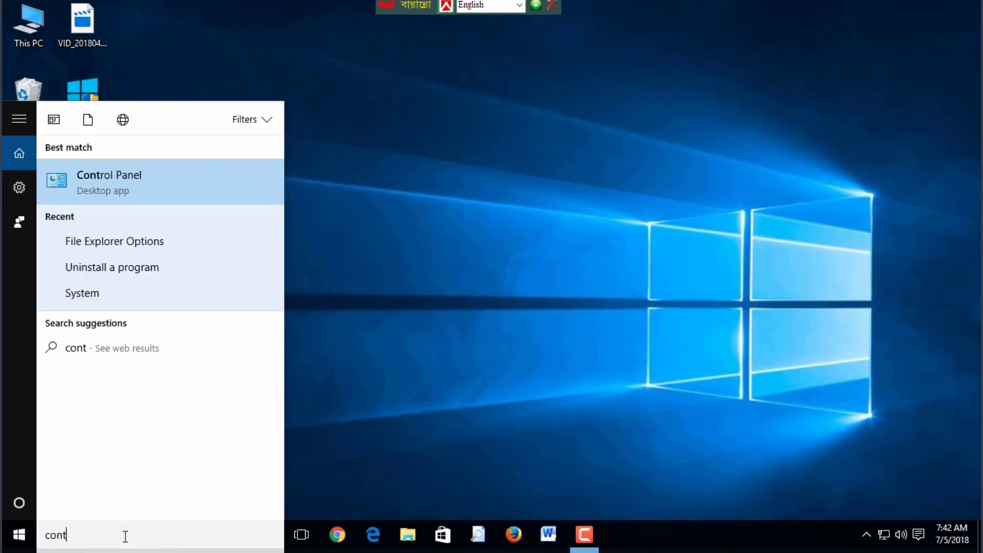
click(125, 180)
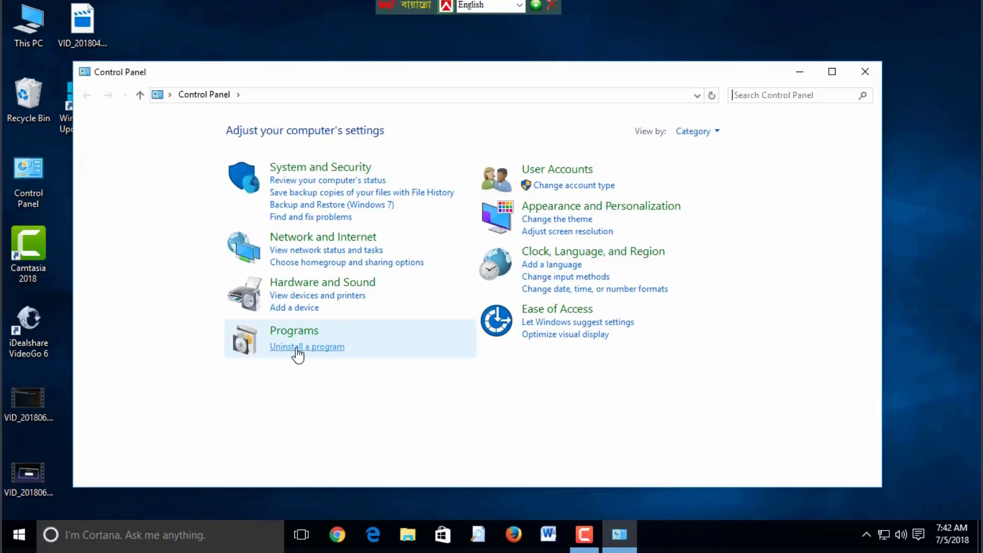
click(298, 346)
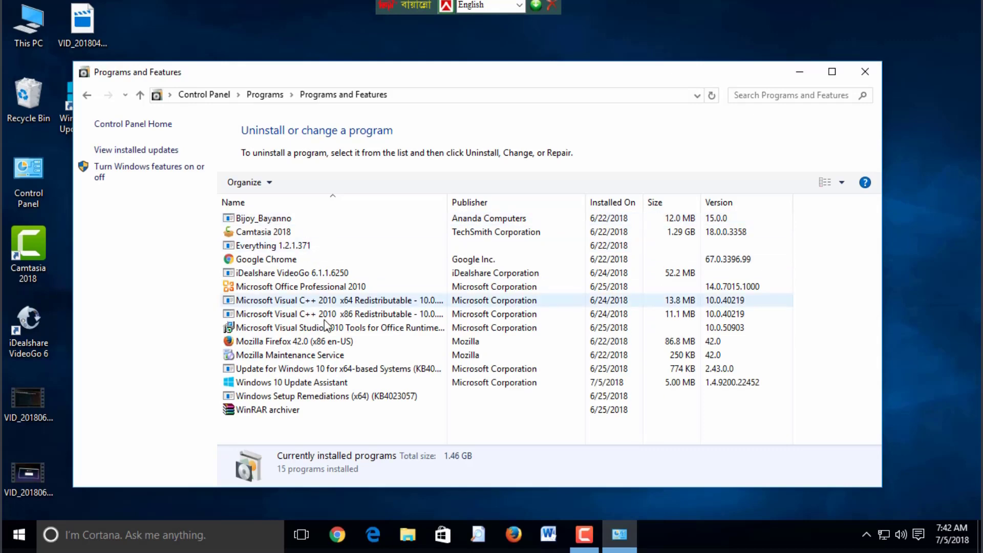
click(323, 385)
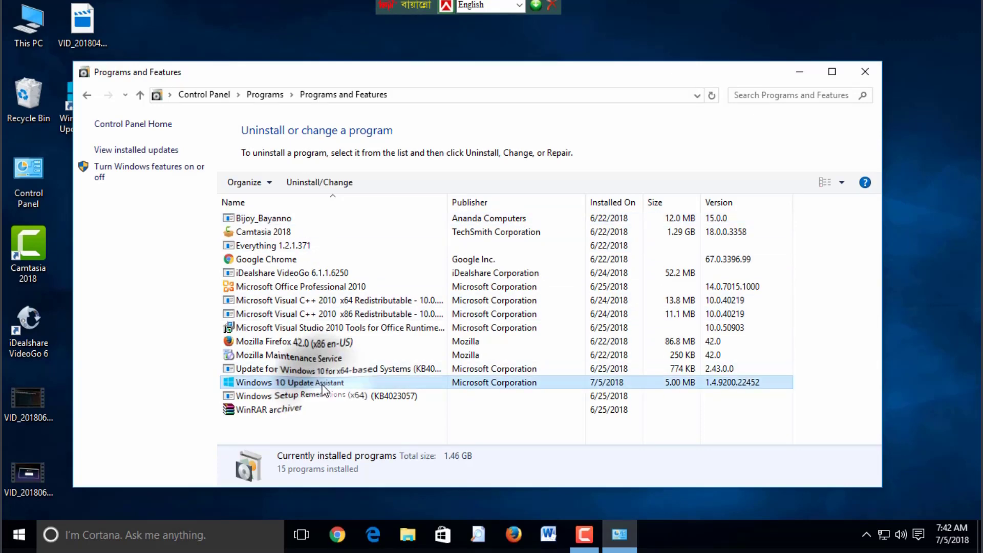
click(330, 183)
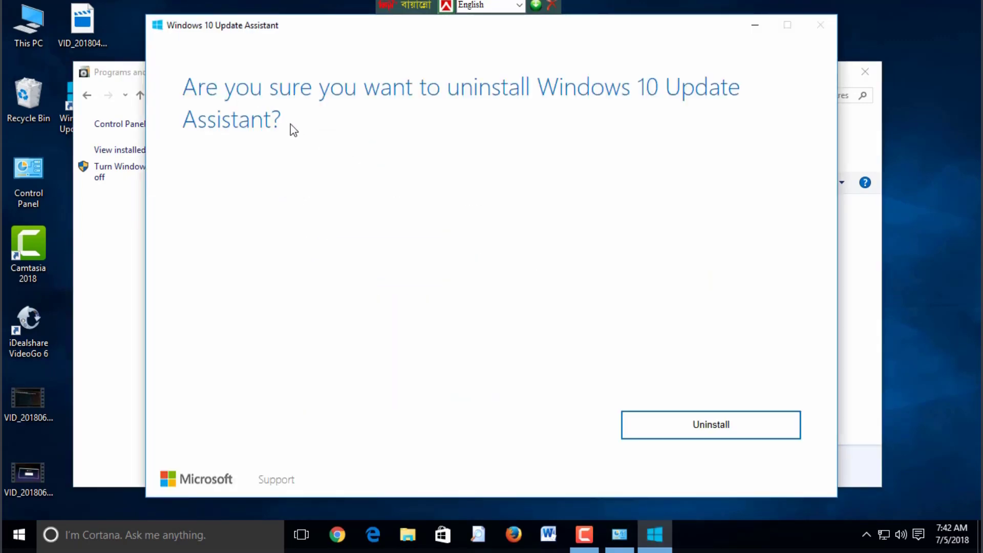
click(736, 432)
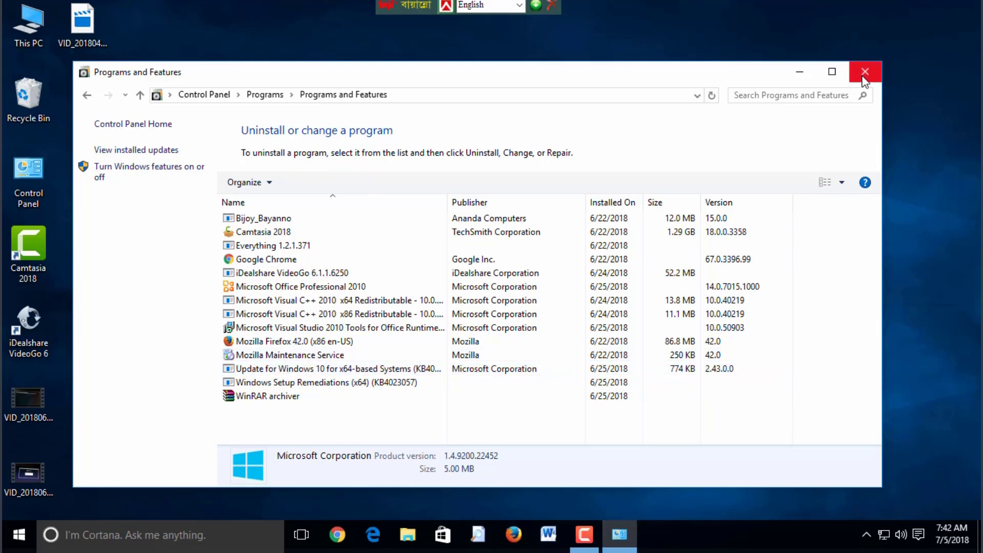
- Close the Programs and Features window and return to the desktop
click(864, 73)
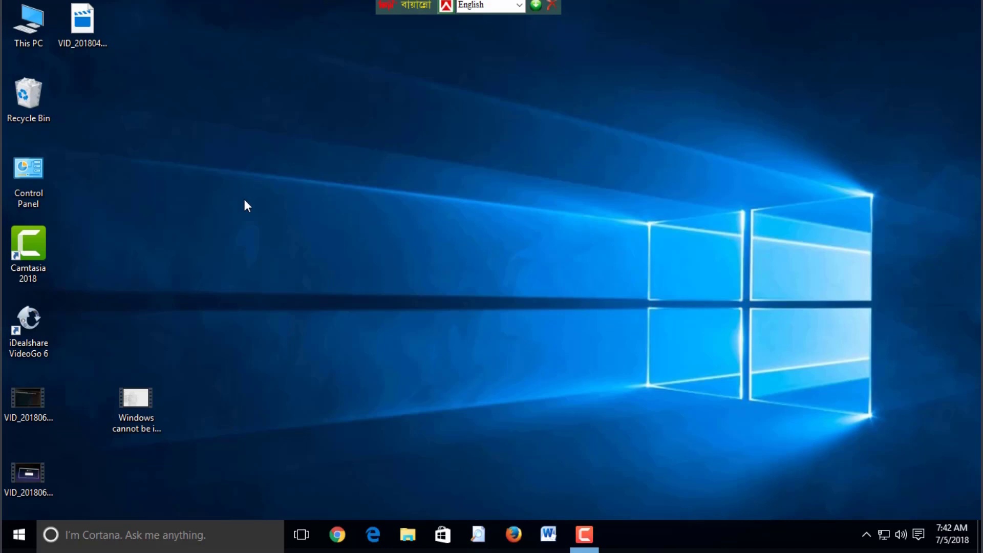
click(104, 536)
click(464, 247)
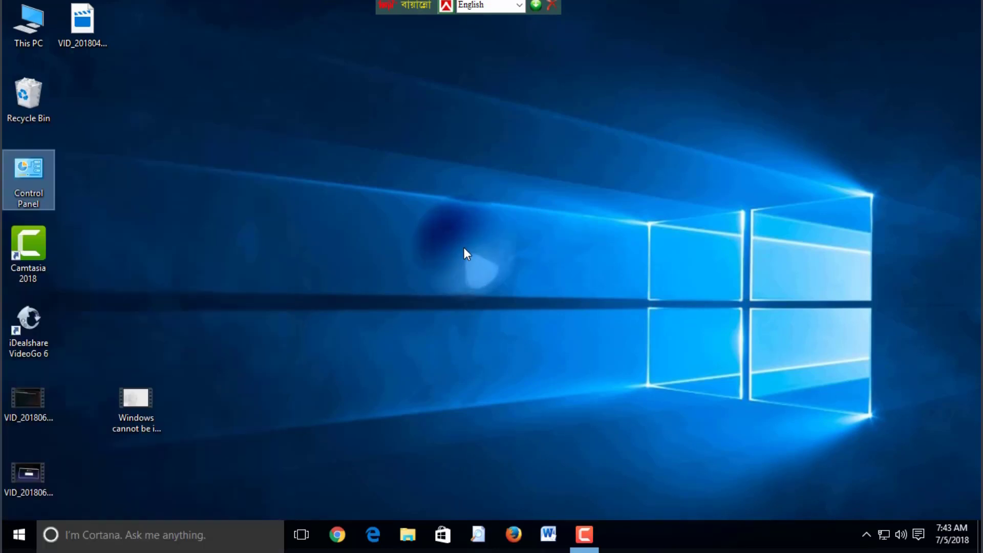
- View the Services list under Services and Applications in Computer Management for This PC, and close the console
right_click(31, 17)
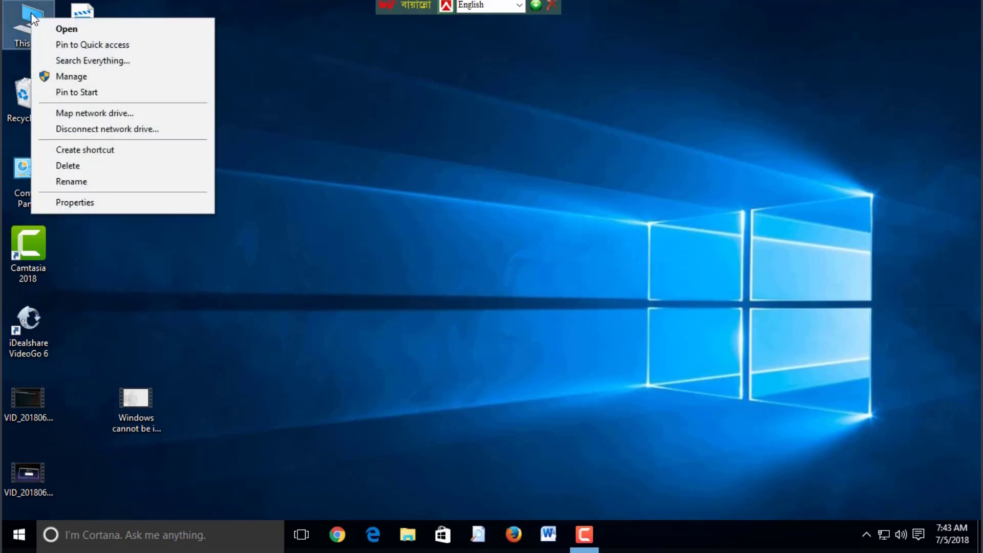
click(75, 80)
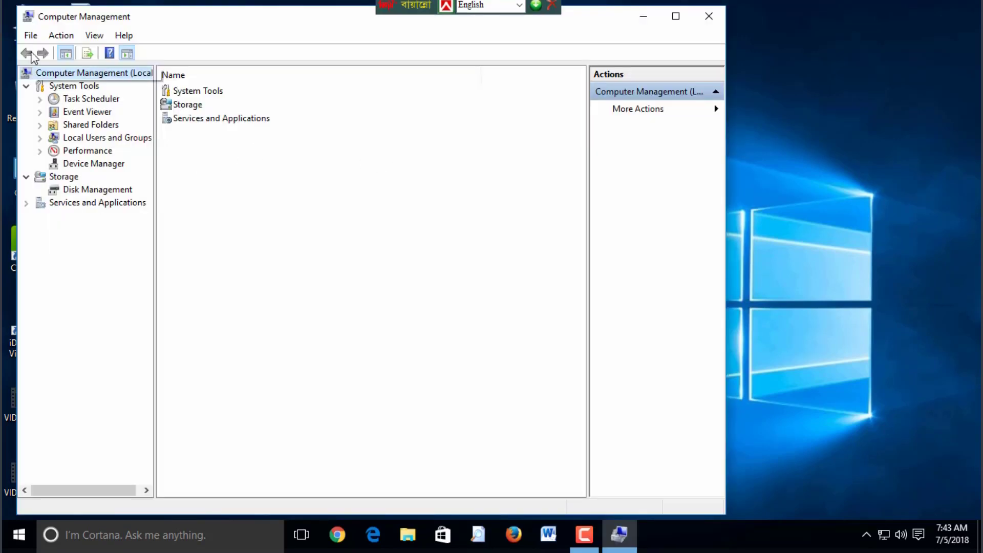
click(187, 120)
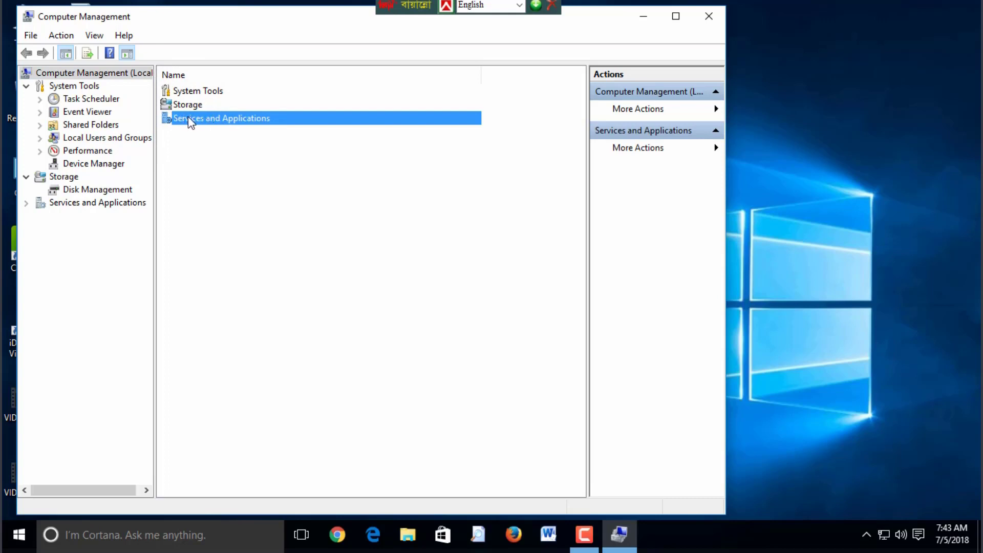
double_click(188, 117)
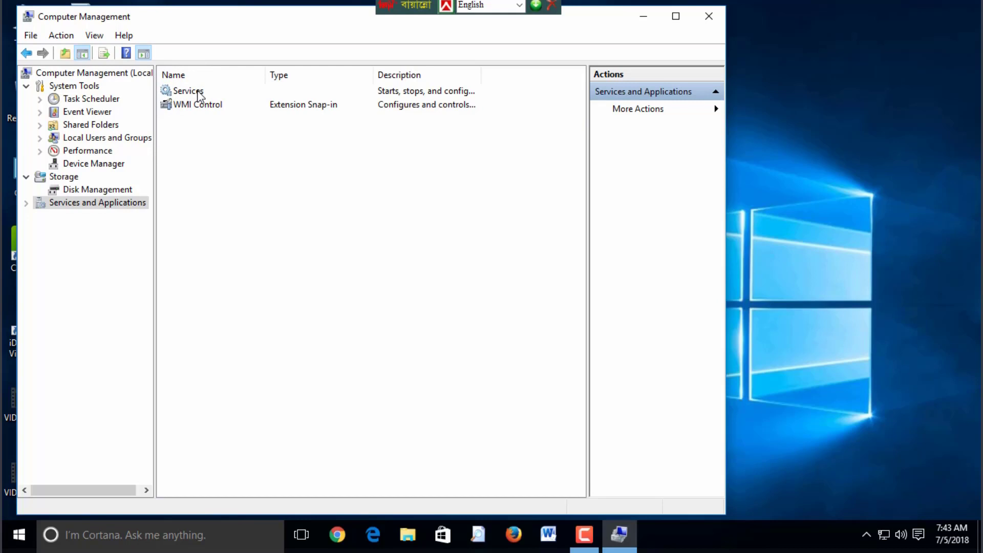
double_click(198, 93)
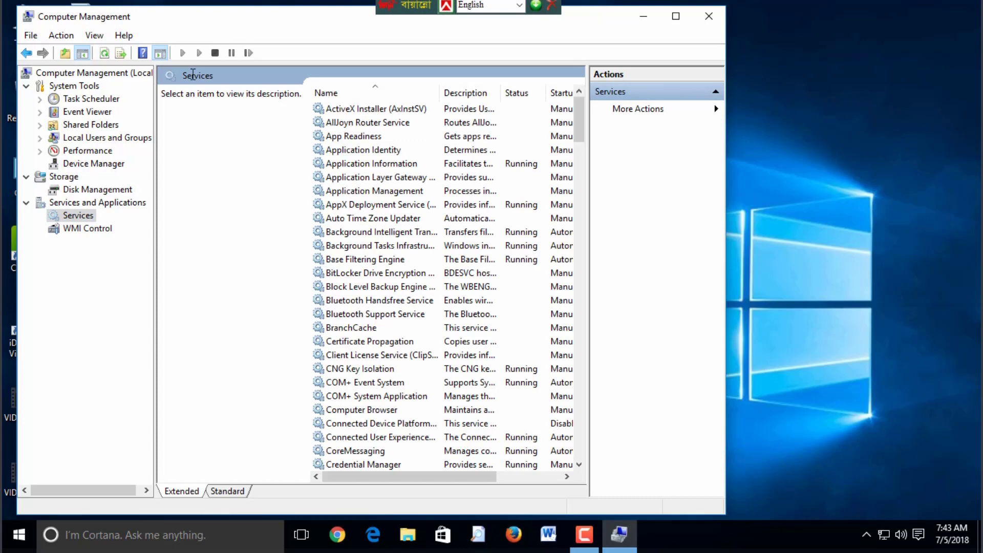
click(708, 20)
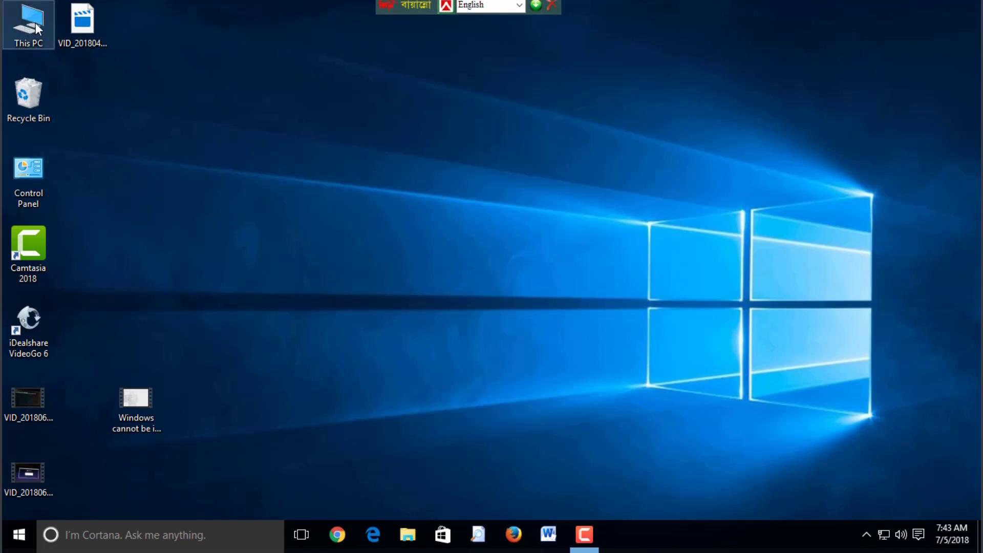
- Open the Services console by running services.msc
click(68, 535)
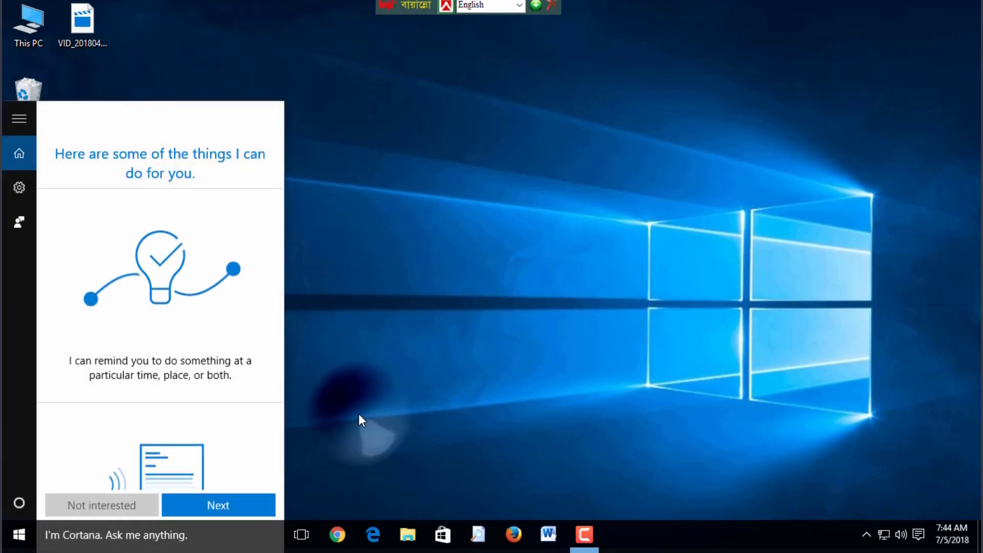
click(358, 414)
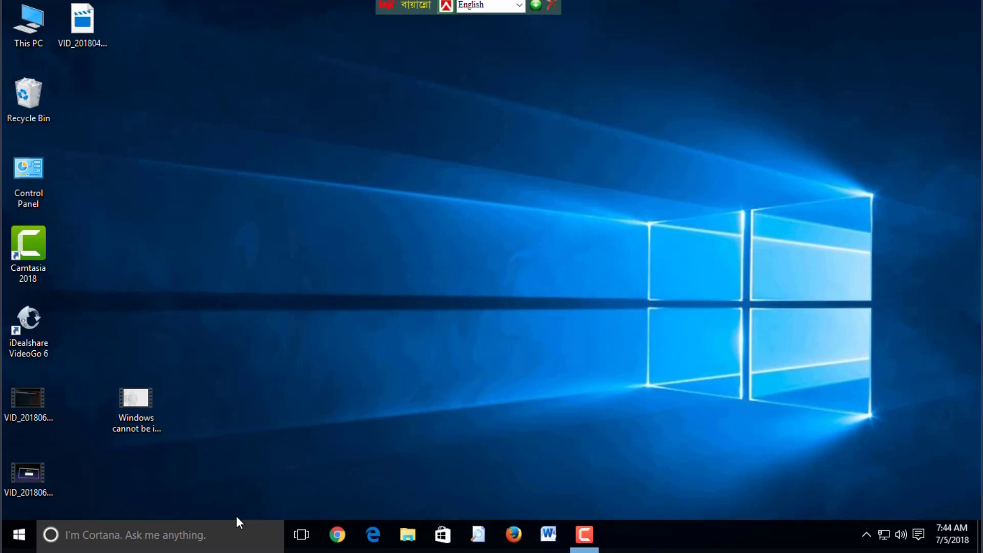
key(super+r)
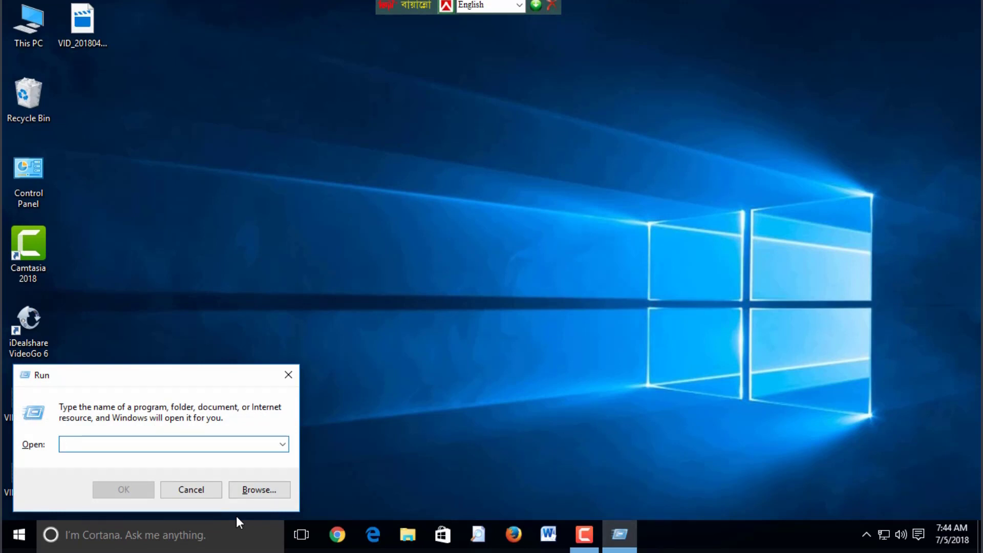
text(servic)
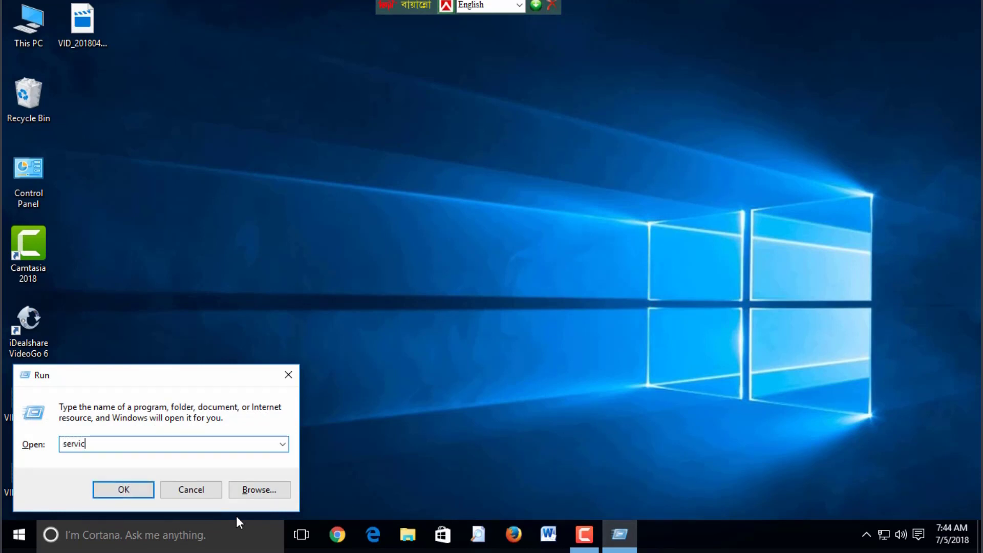
text(es.msc)
key(Return)
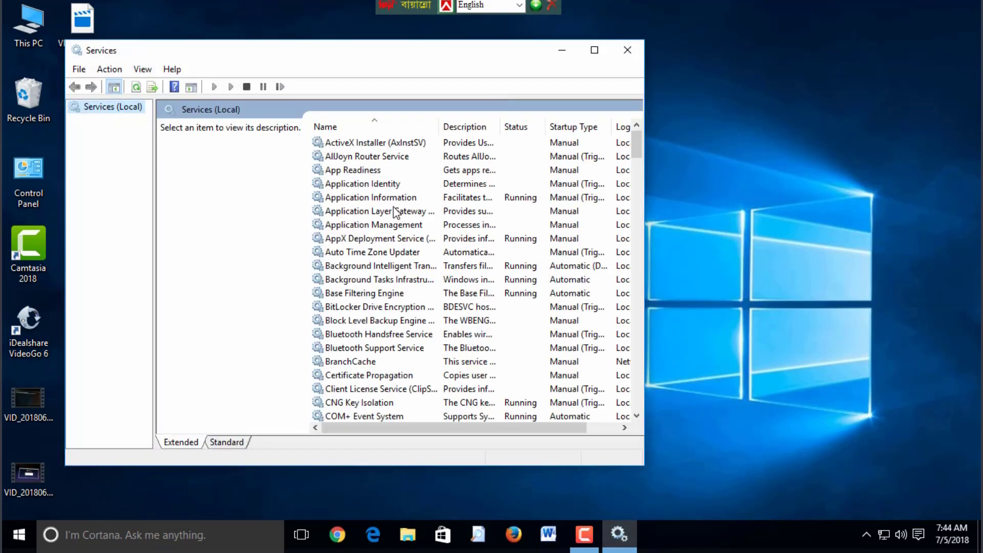
- Locate the Windows Update service in the services list and open its properties
click(471, 213)
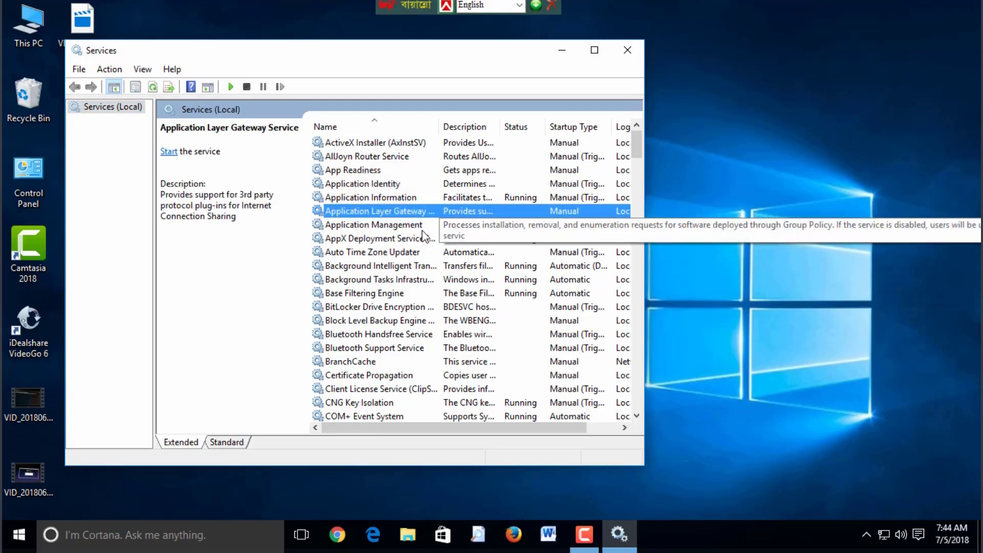
mouse_move(637, 146)
mouse_down()
mouse_move(634, 328)
mouse_move(644, 278)
mouse_move(637, 134)
mouse_up()
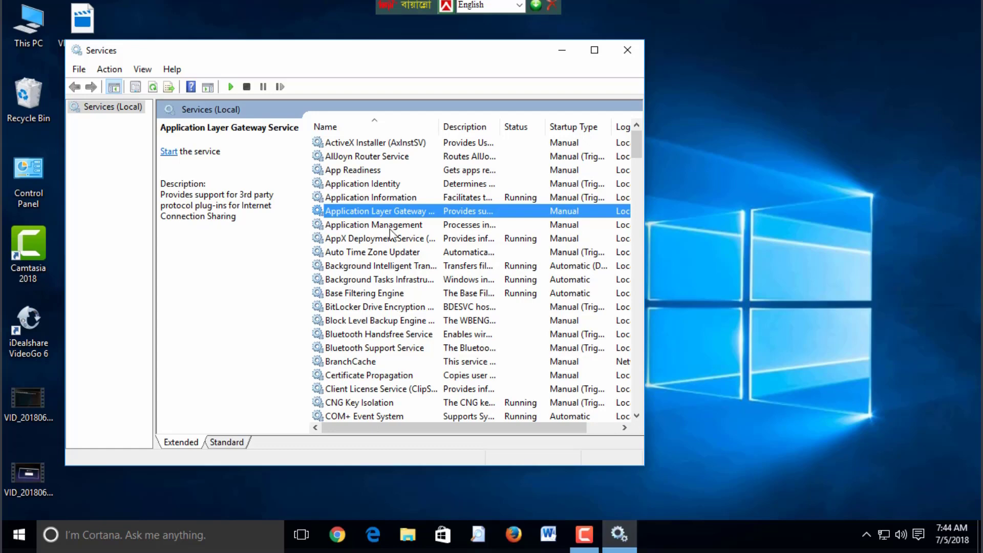
click(383, 216)
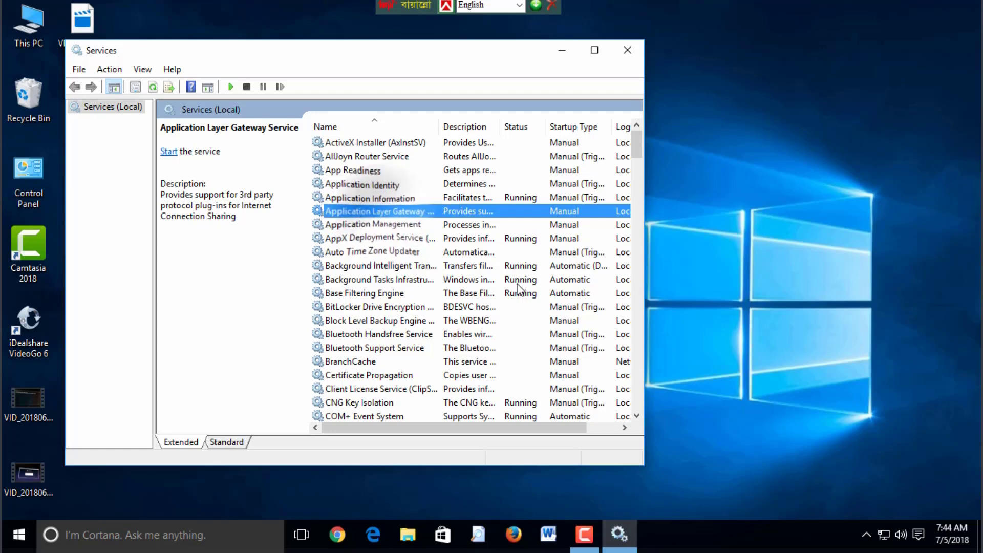
key(w)
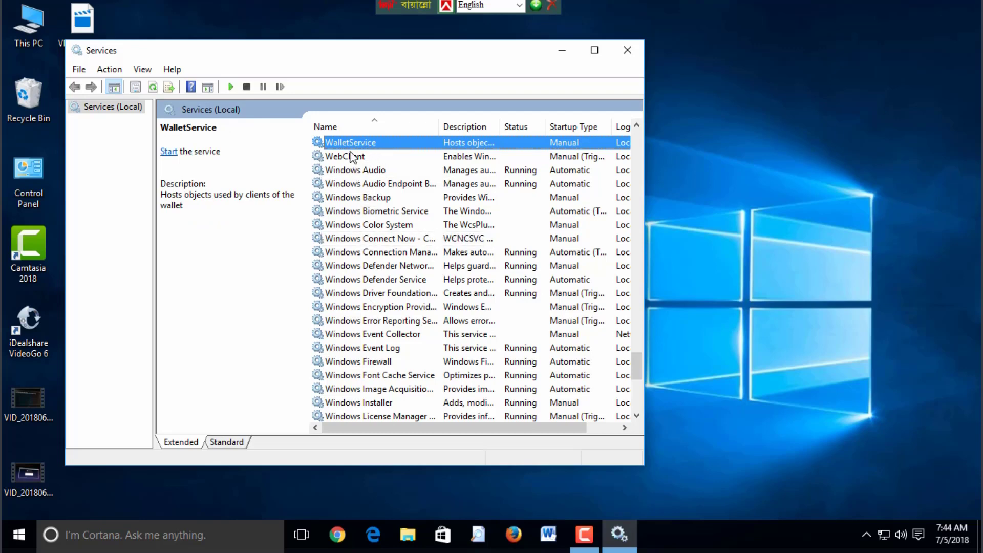
scroll(361, 342, down, 1)
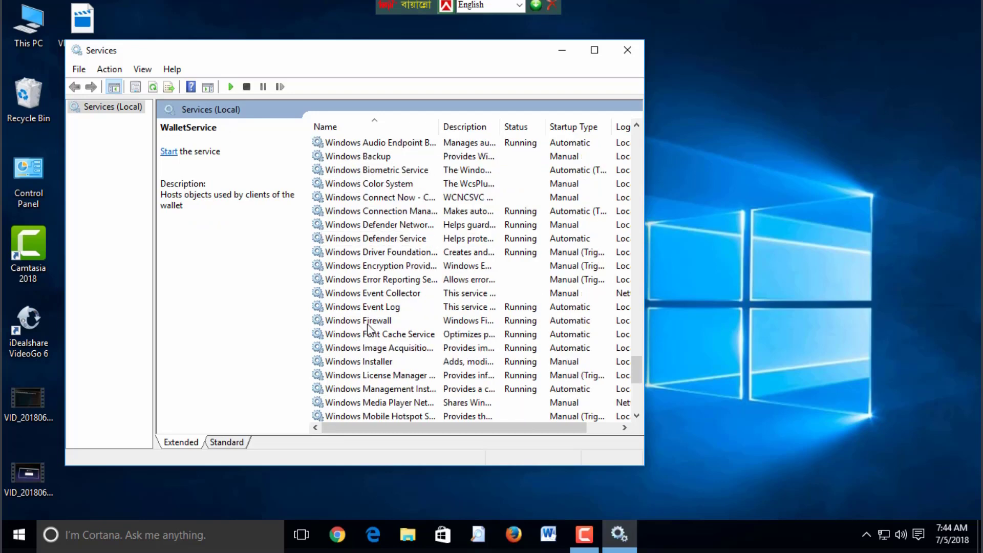
scroll(367, 333, down, 4)
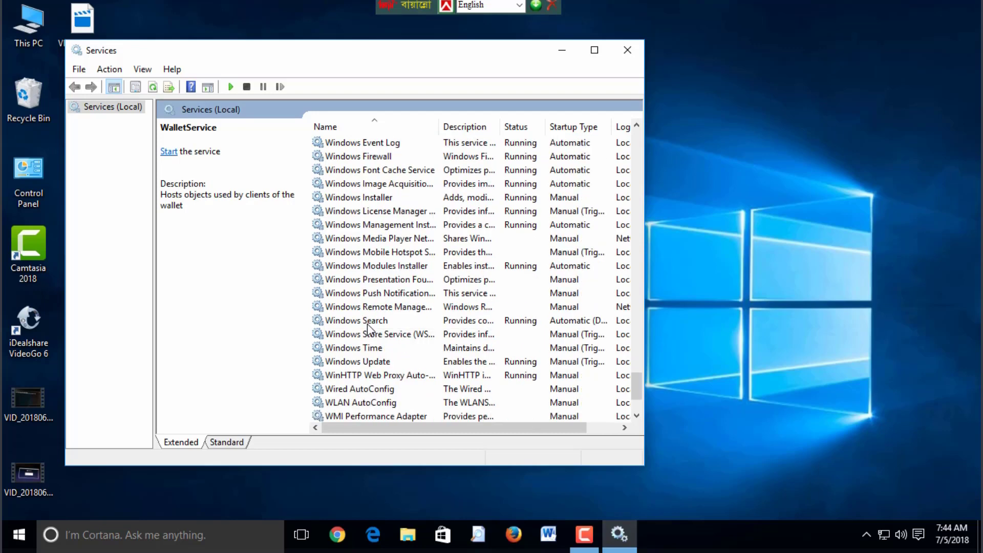
click(370, 361)
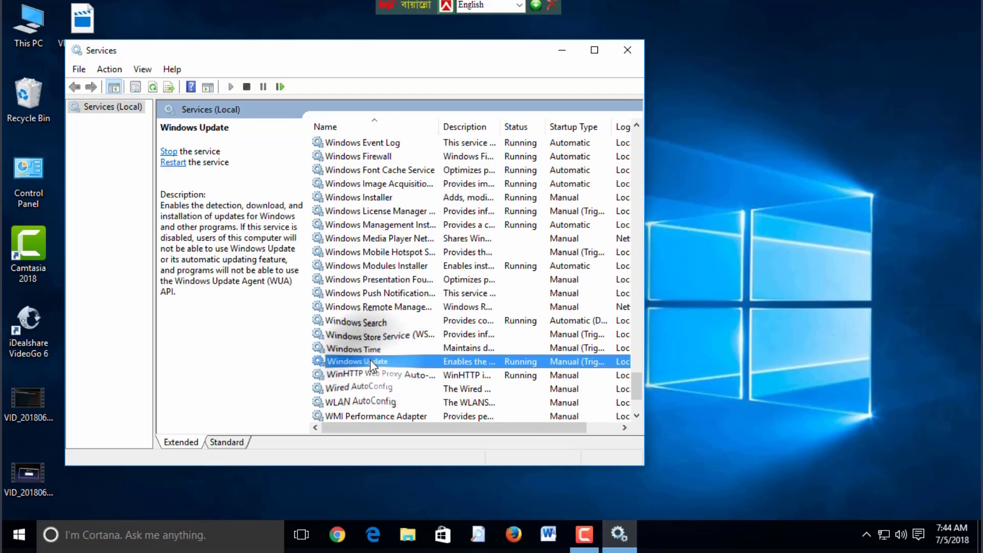
right_click(527, 366)
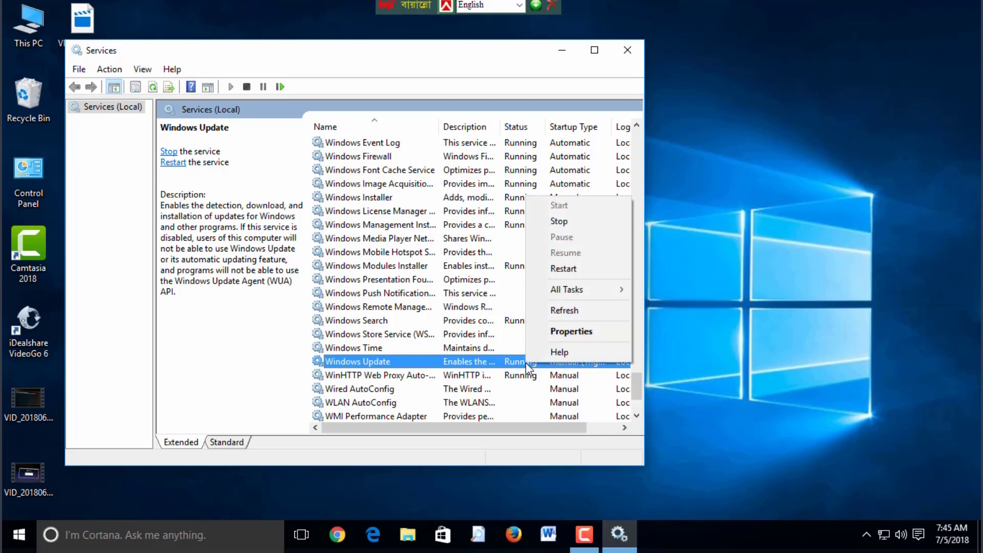
click(570, 333)
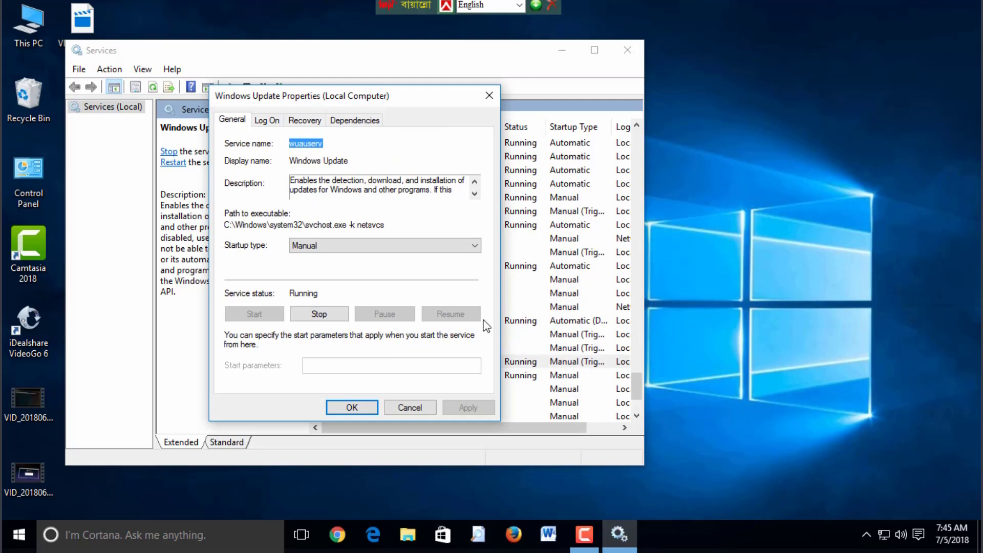
- Set the Windows Update service's startup type to Disabled, stop the service, and close its properties and the Services console
click(323, 244)
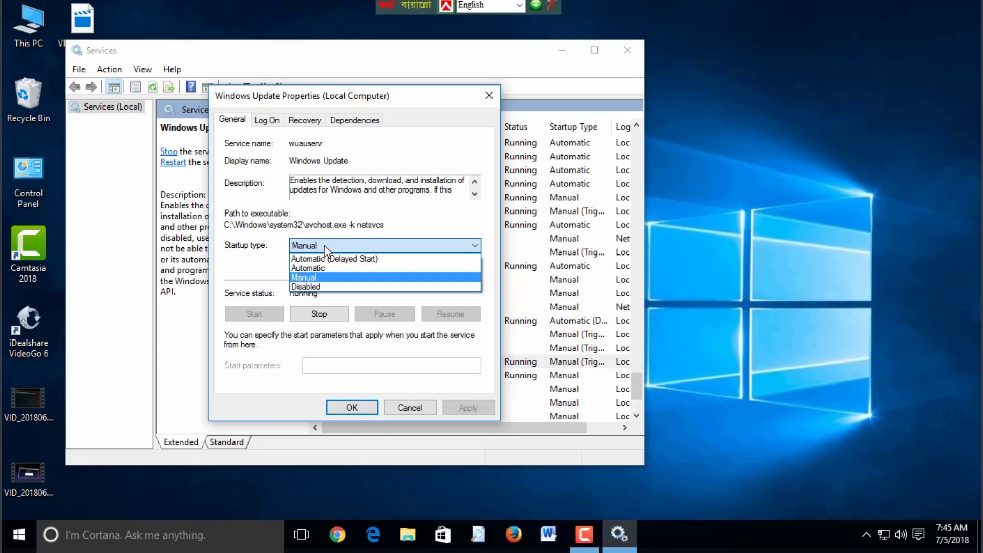
click(338, 288)
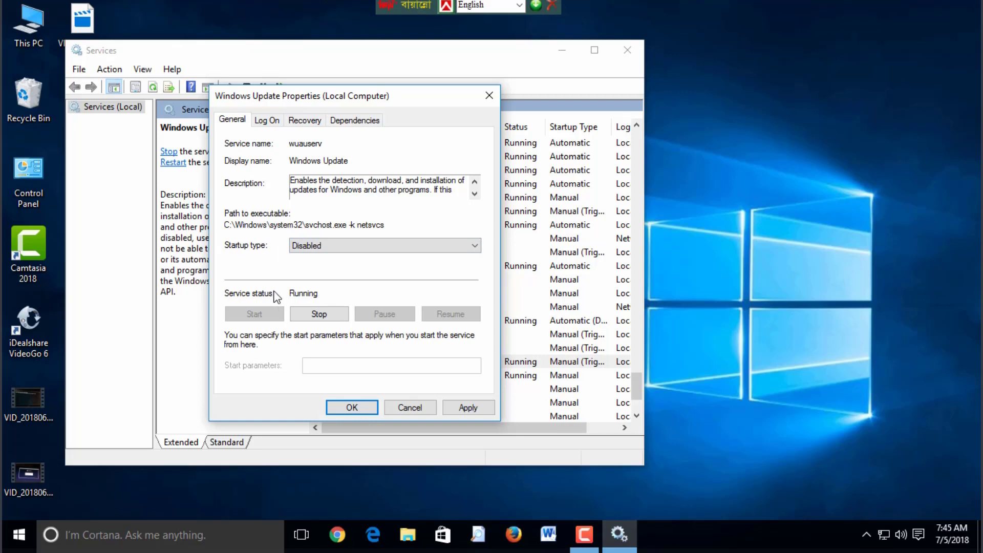
click(319, 315)
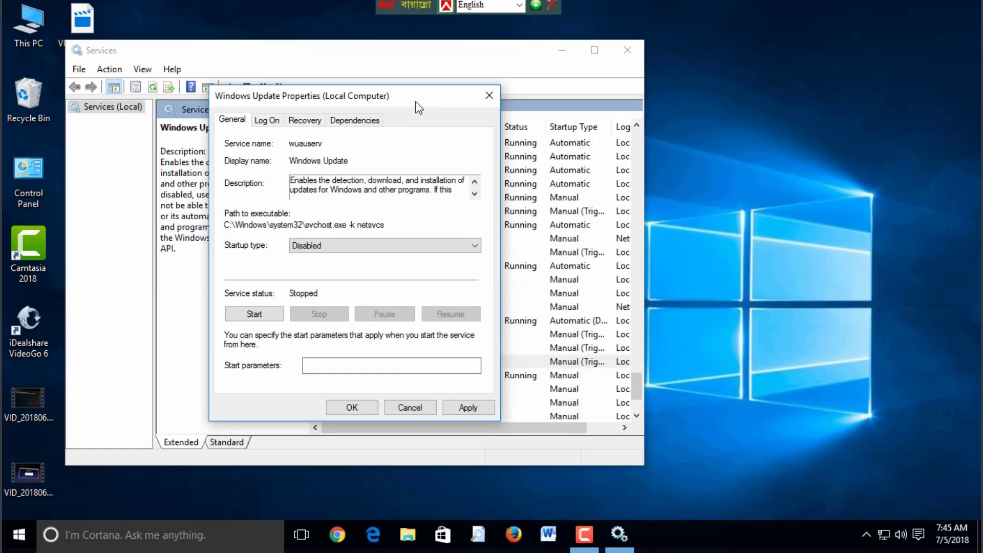
drag(415, 102, 729, 20)
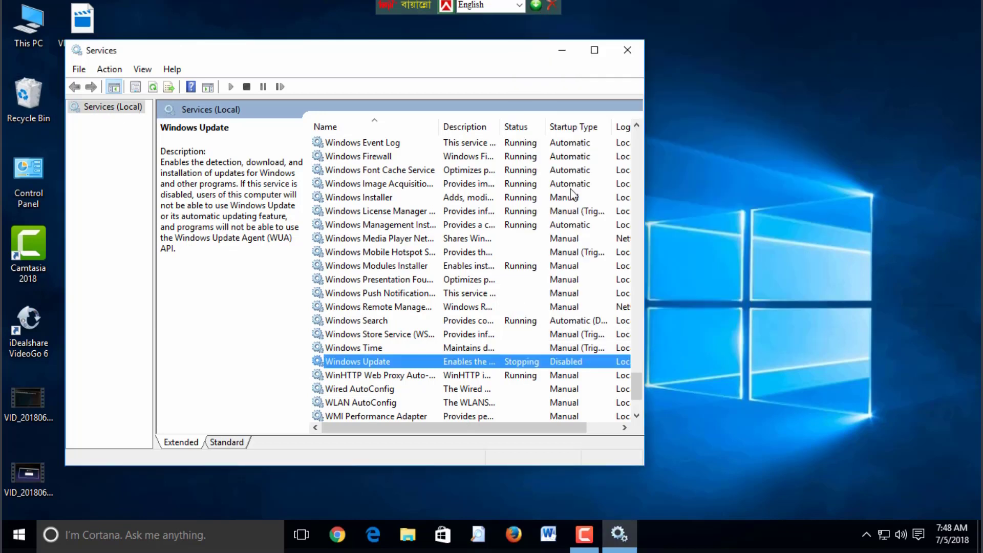
click(623, 53)
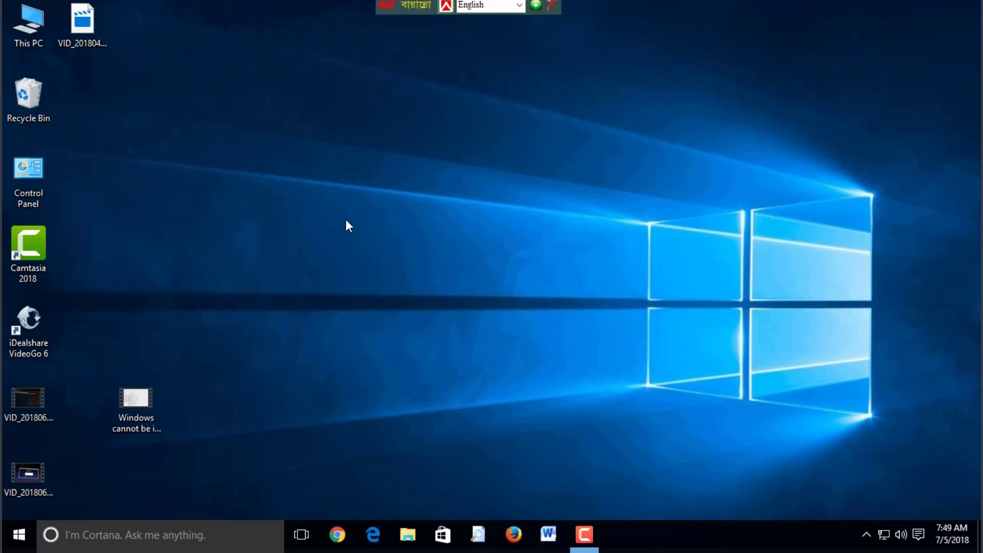
click(131, 534)
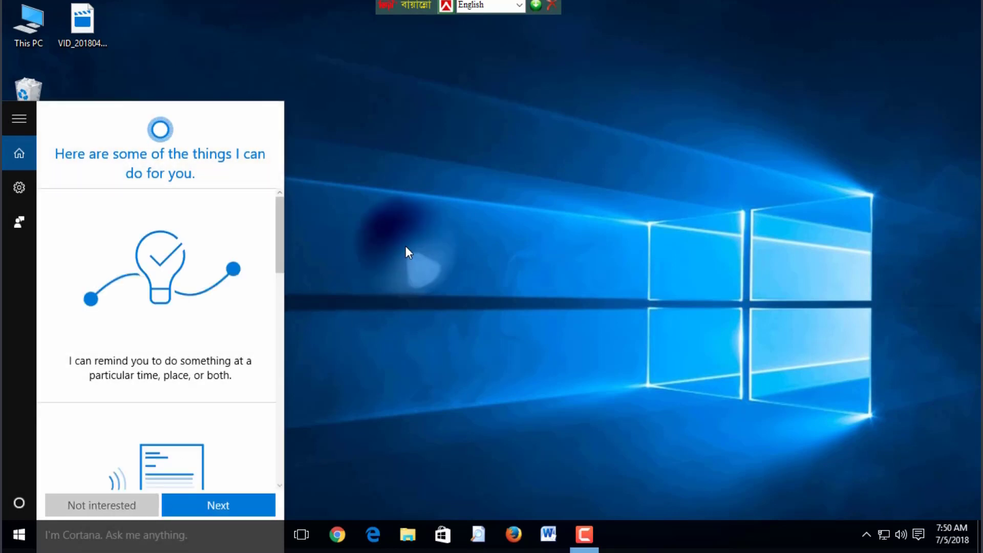
click(406, 246)
click(94, 537)
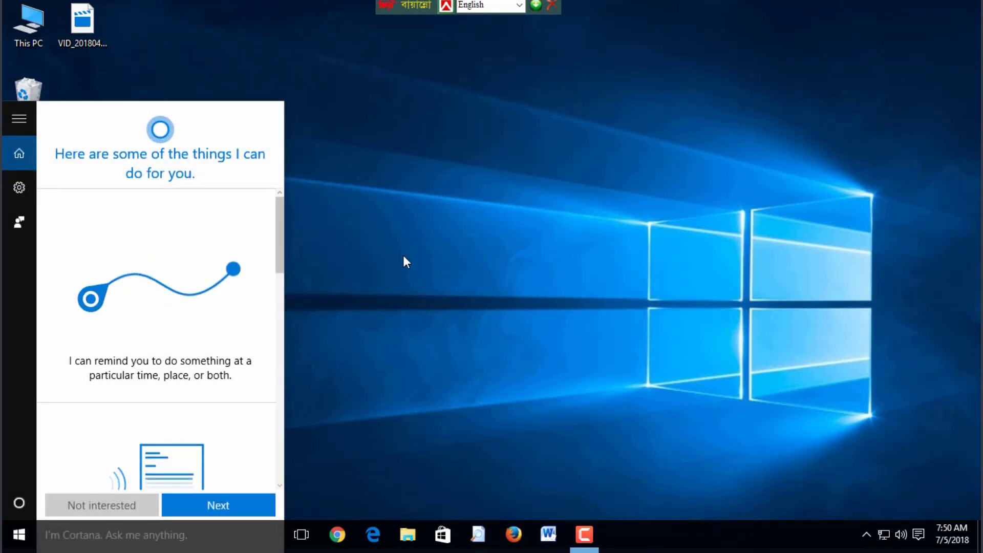
click(280, 53)
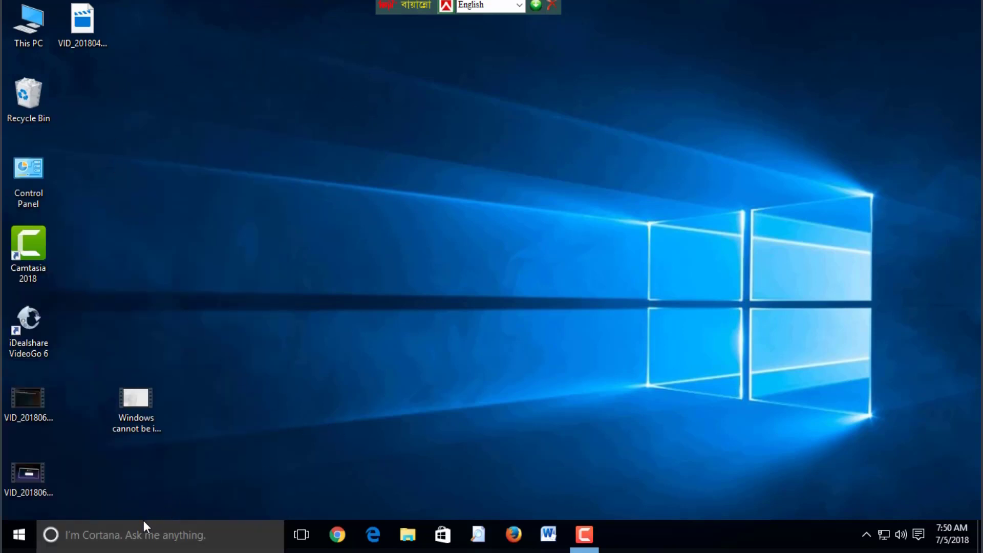
- Find Edit group policy through a system search, open the Local Group Policy Editor, and close it
click(120, 535)
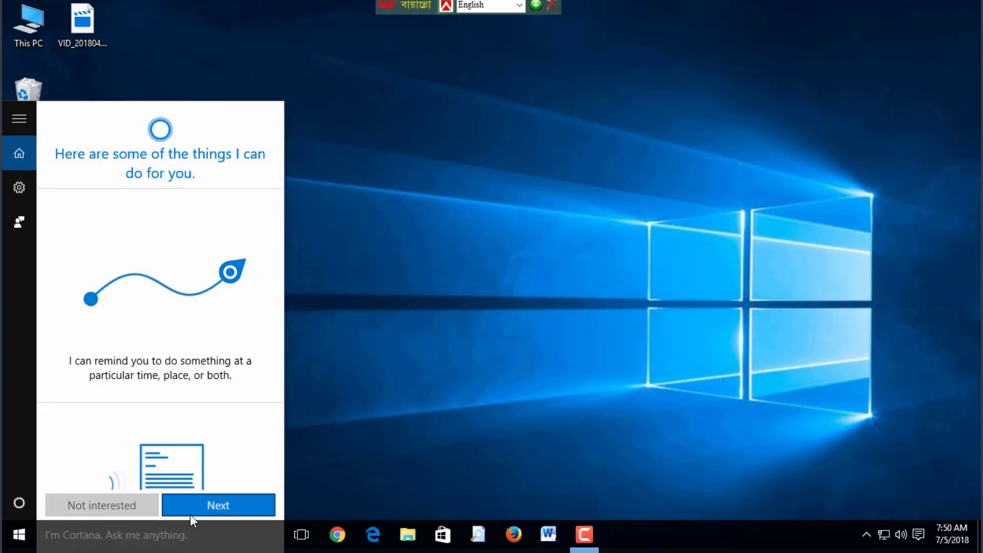
click(192, 535)
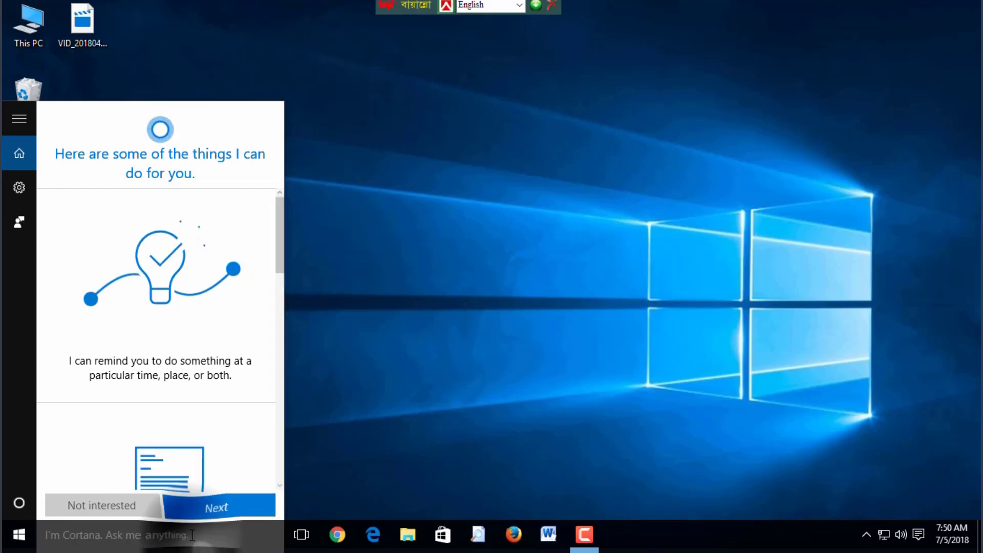
text(gr)
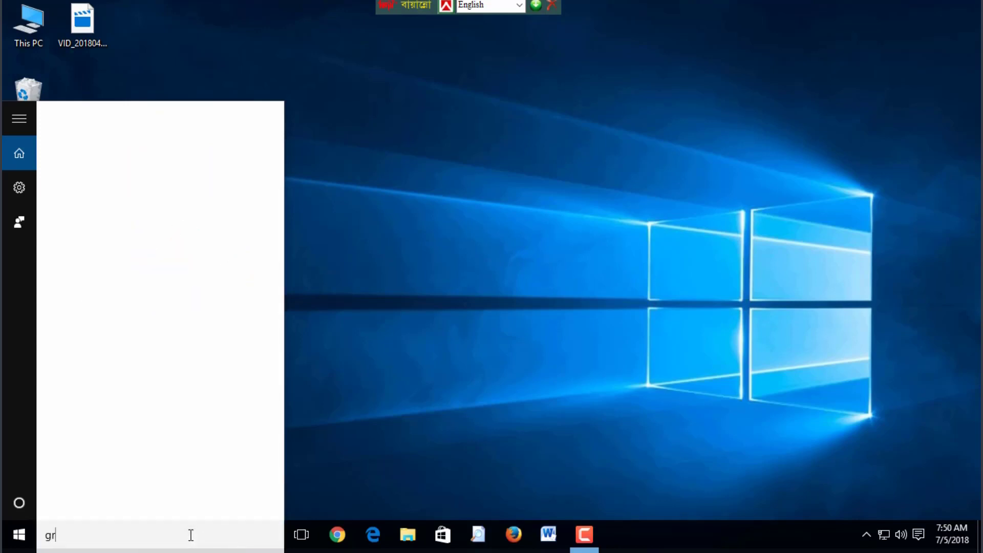
text(oup)
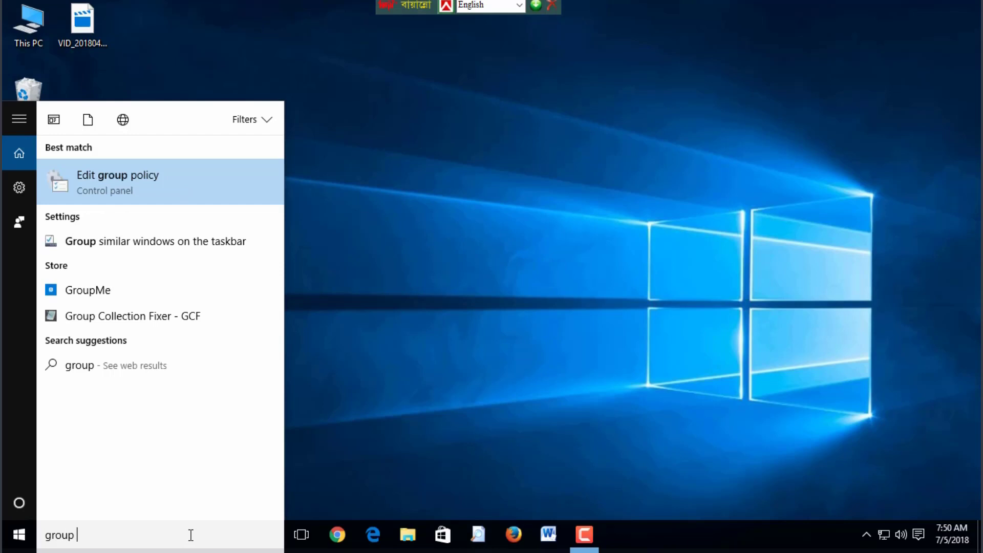
key(BackSpace)
key(BackSpace)
key(BackSpace)
key(BackSpace)
key(BackSpace)
text(edi)
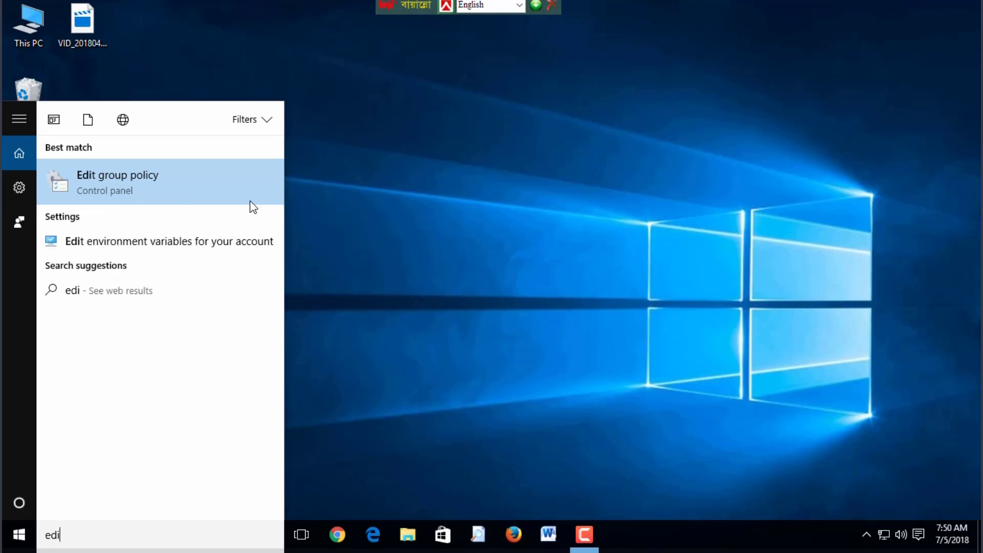
click(103, 183)
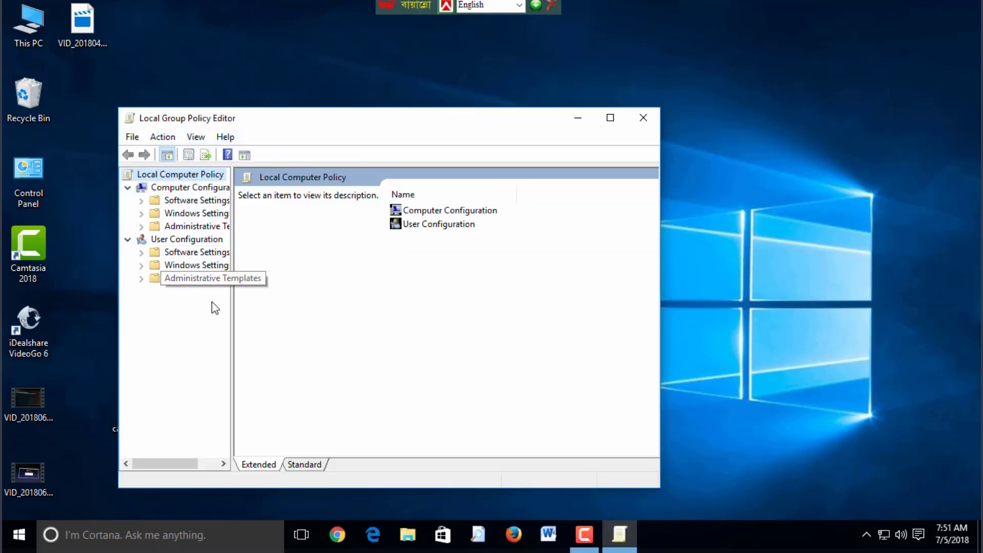
click(643, 118)
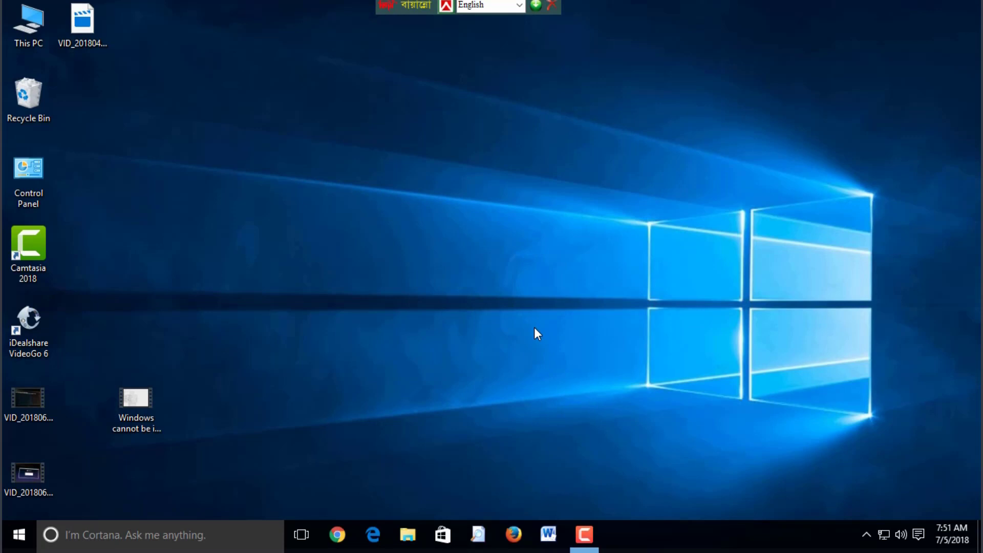
- Open the Local Group Policy Editor by running gpedit.msc
key(super+r)
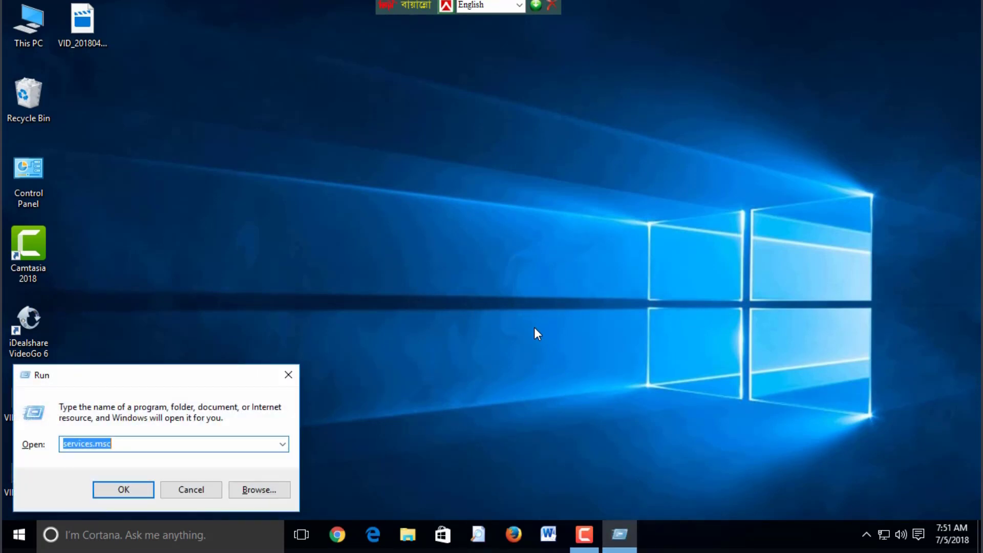
text(gpedit)
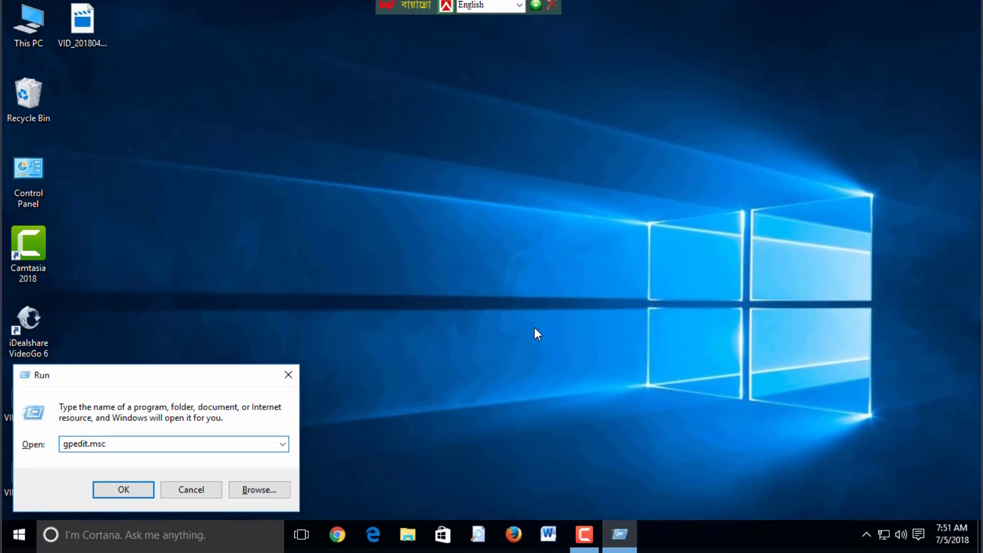
key(Return)
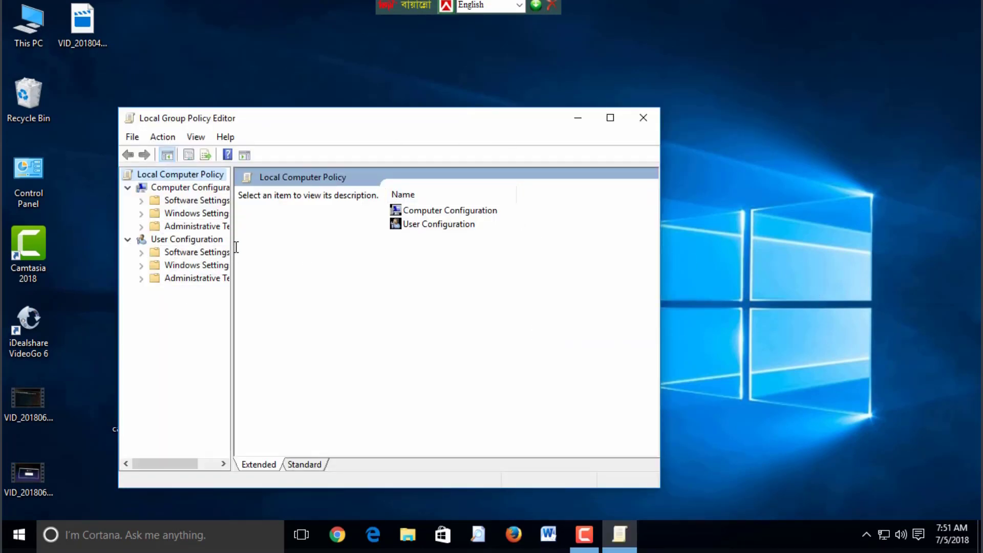
- Show the Windows Update policies under Computer Configuration, Administrative Templates, Windows Components, widening the tree and maximizing the editor
drag(231, 247, 283, 248)
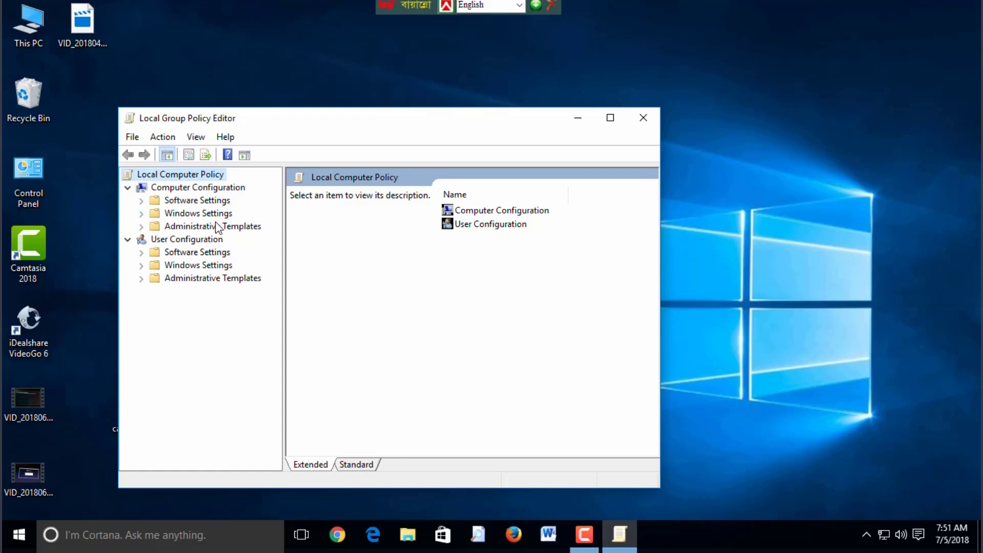
click(143, 226)
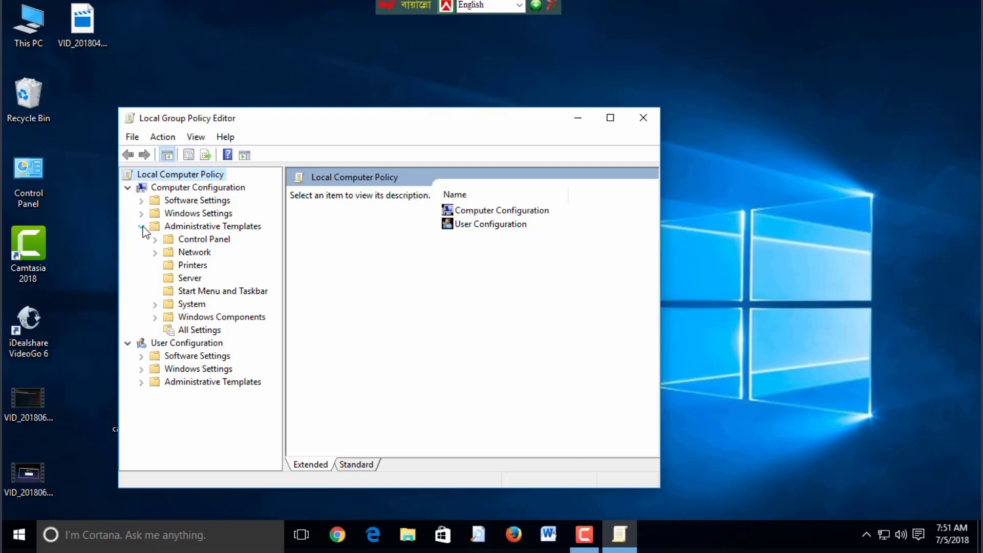
click(154, 316)
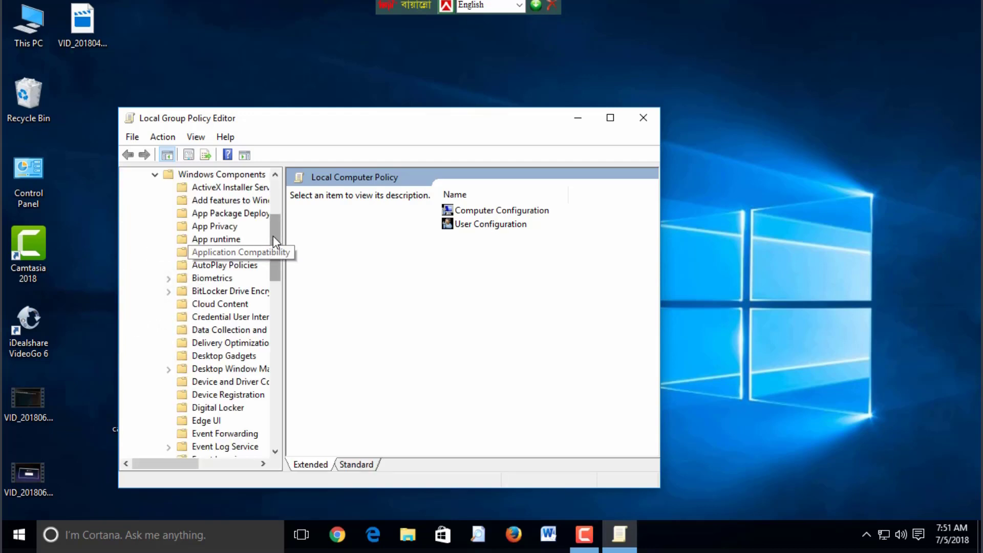
drag(272, 236, 269, 359)
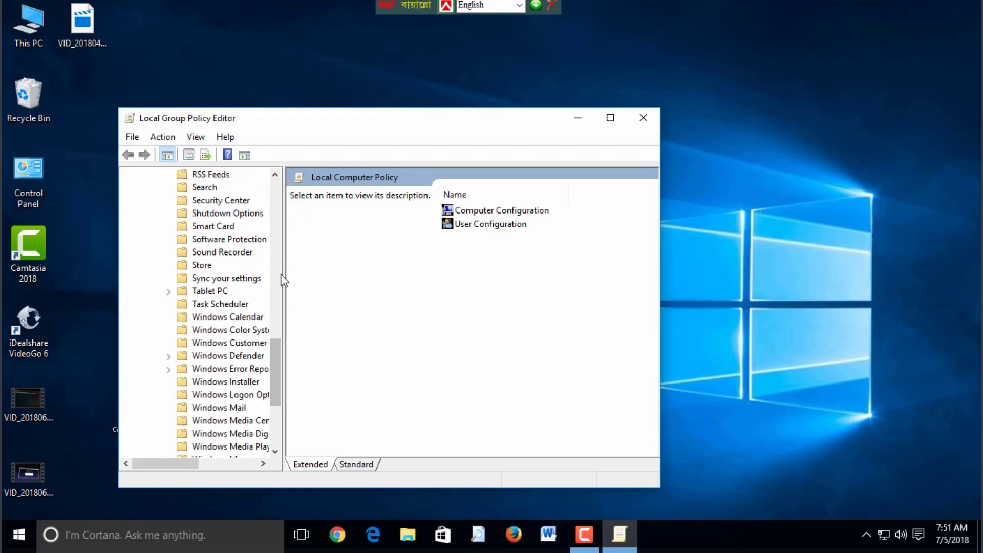
drag(283, 279, 364, 296)
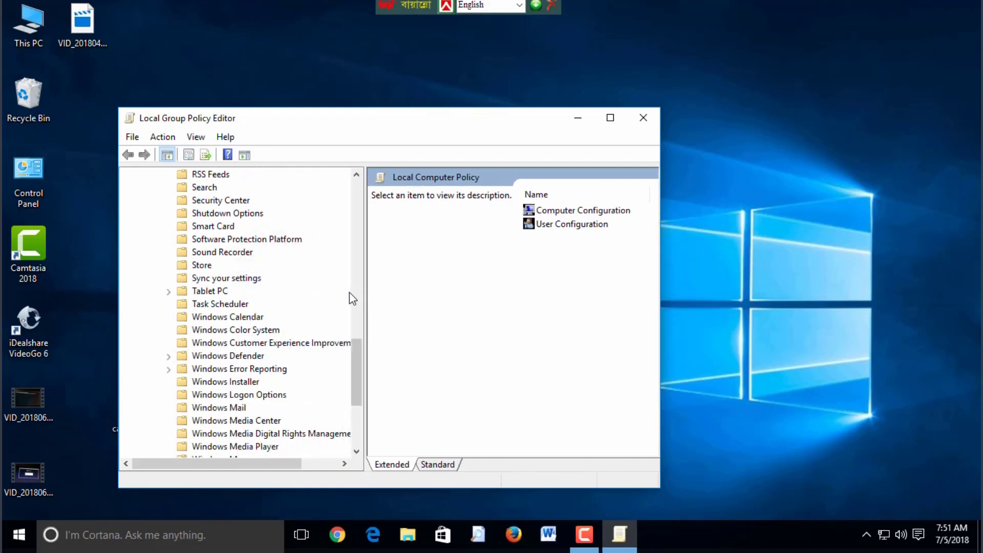
drag(353, 358, 354, 389)
click(220, 406)
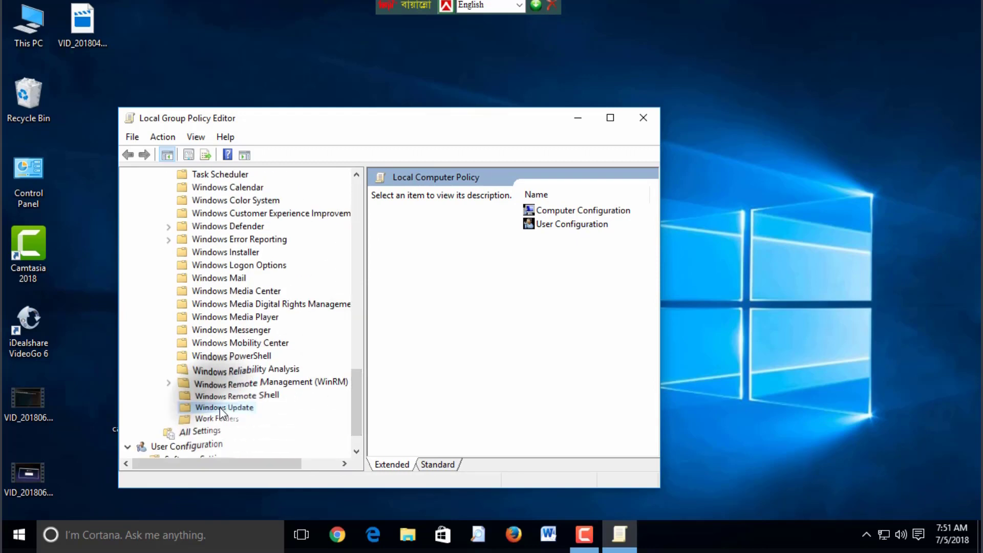
click(610, 119)
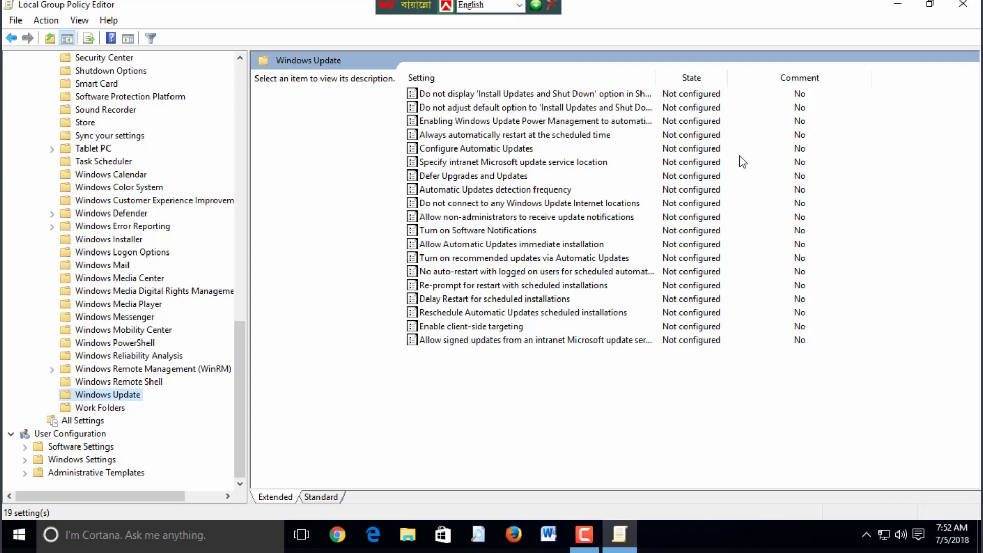
- Set the Configure Automatic Updates policy to Disabled, apply the change, and close the policy's dialog
click(424, 148)
right_click(424, 146)
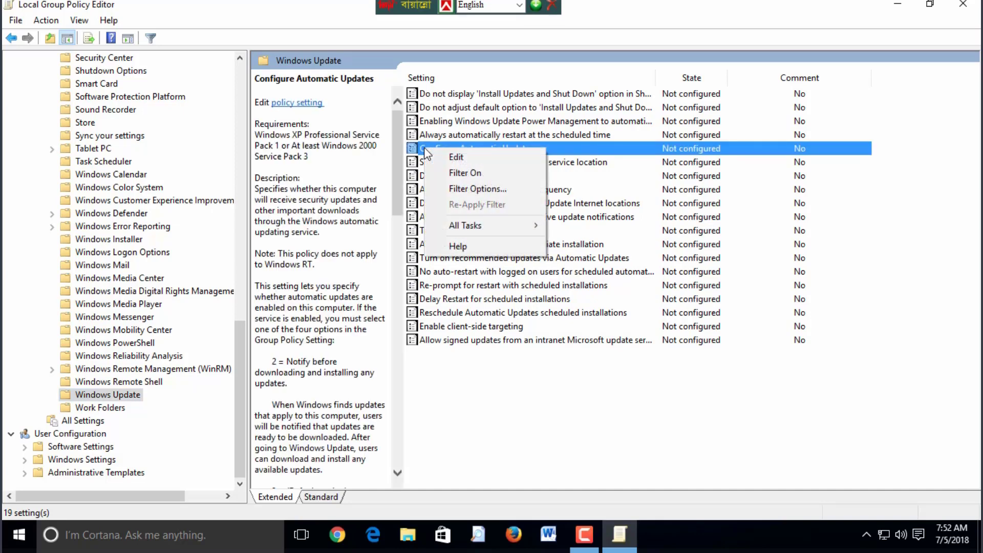
click(456, 158)
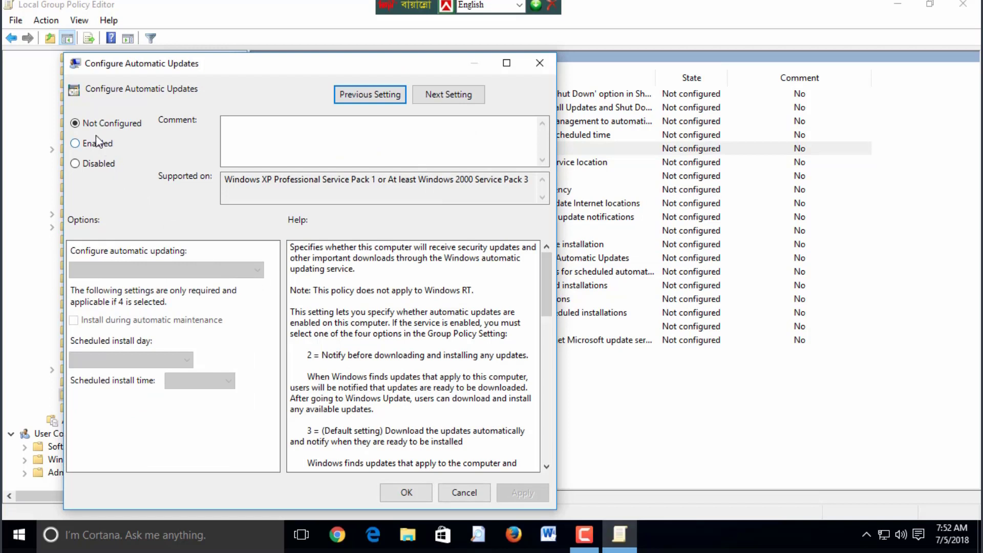
click(75, 164)
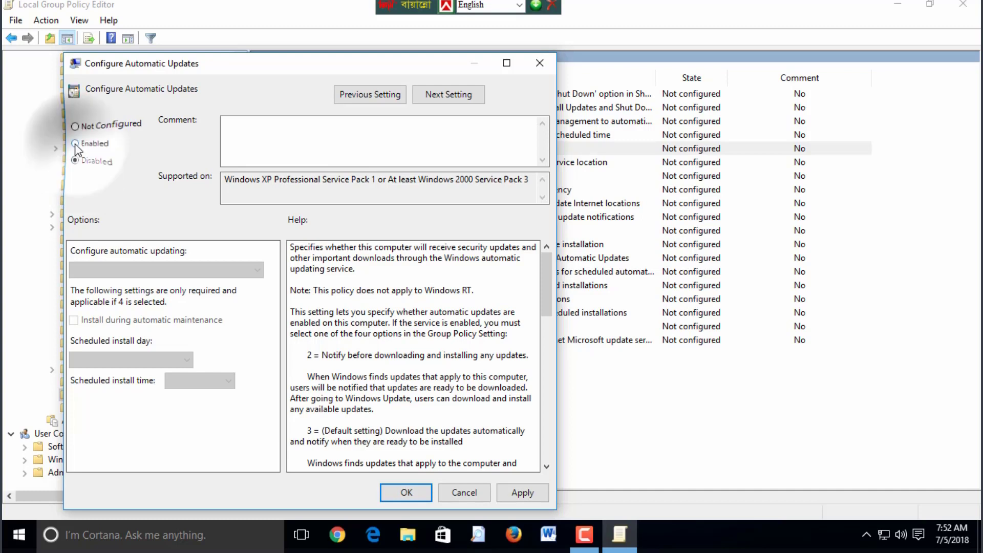
click(75, 144)
click(75, 164)
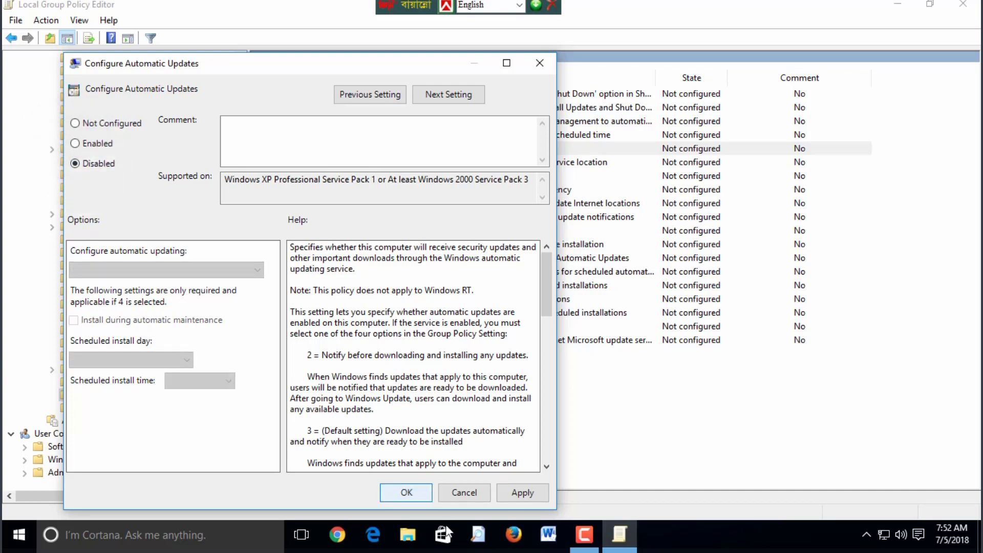
click(527, 494)
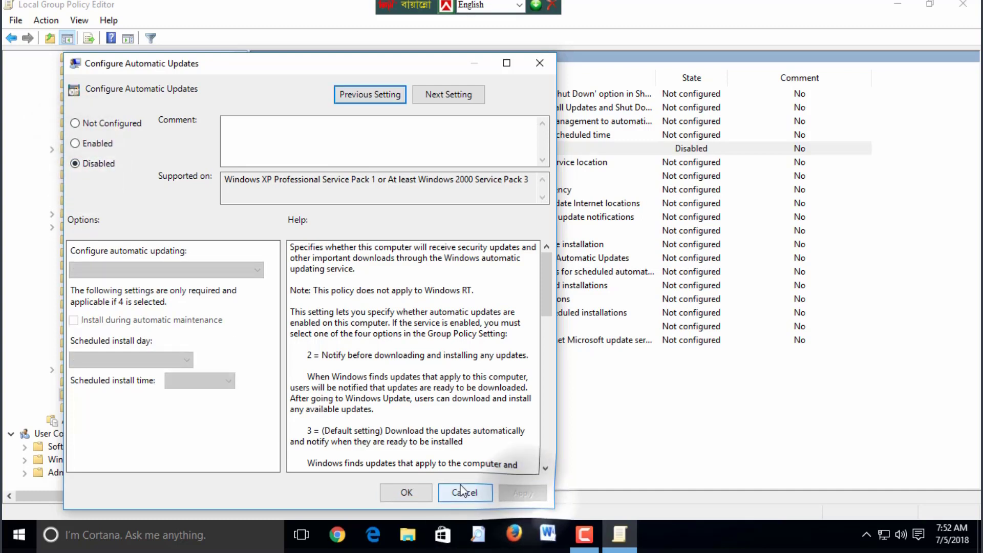
click(406, 493)
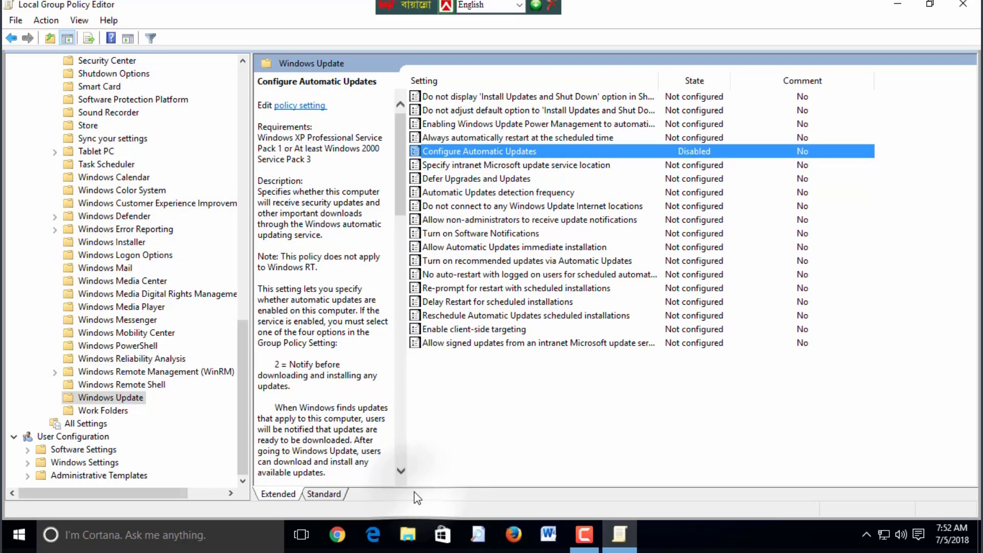